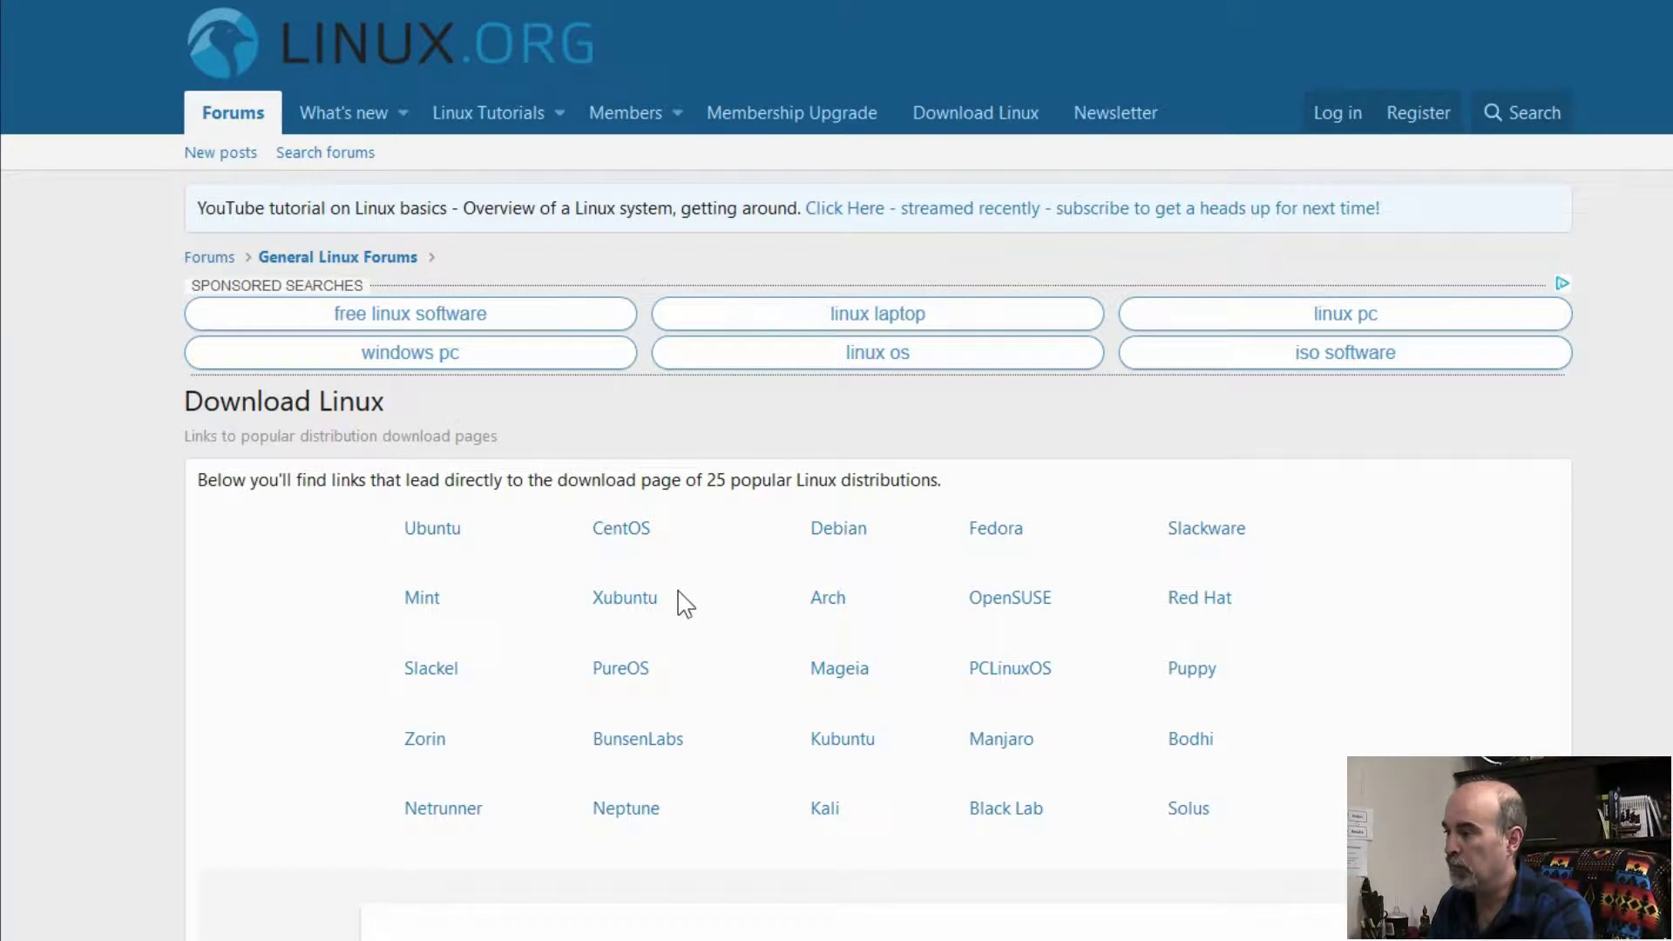
Download xubuntu-18.04.3-desktop-i386.iso from Xubuntu's Canada mirror and save it in the ISO Files folder.
left_click(625, 603)
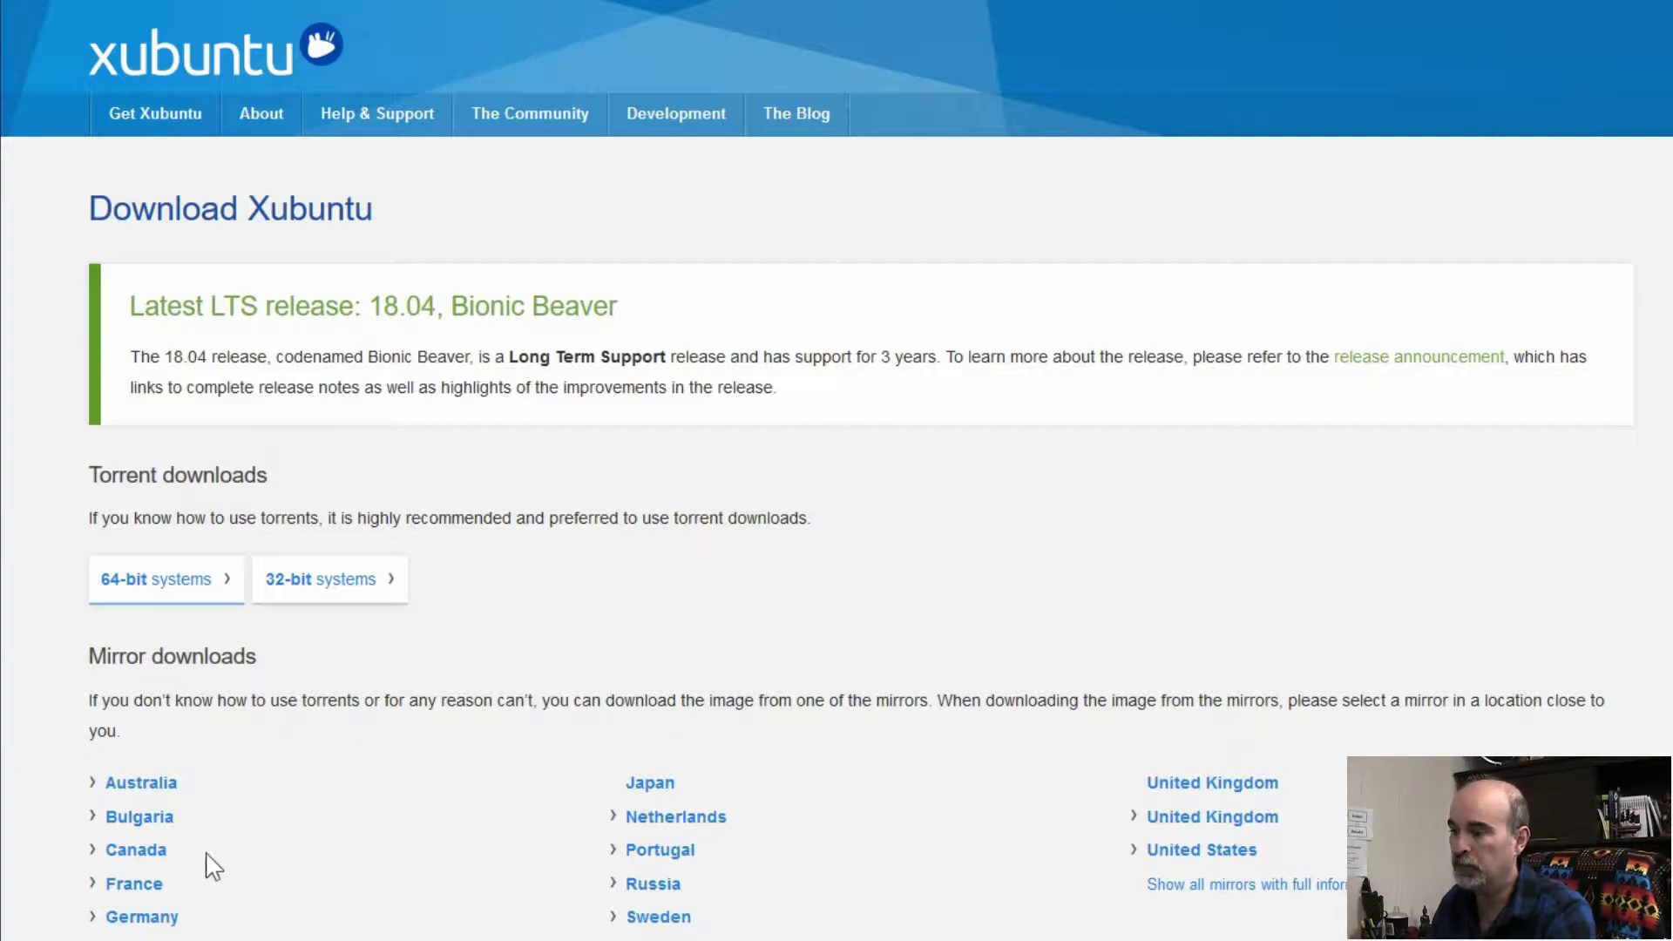
left_click(148, 853)
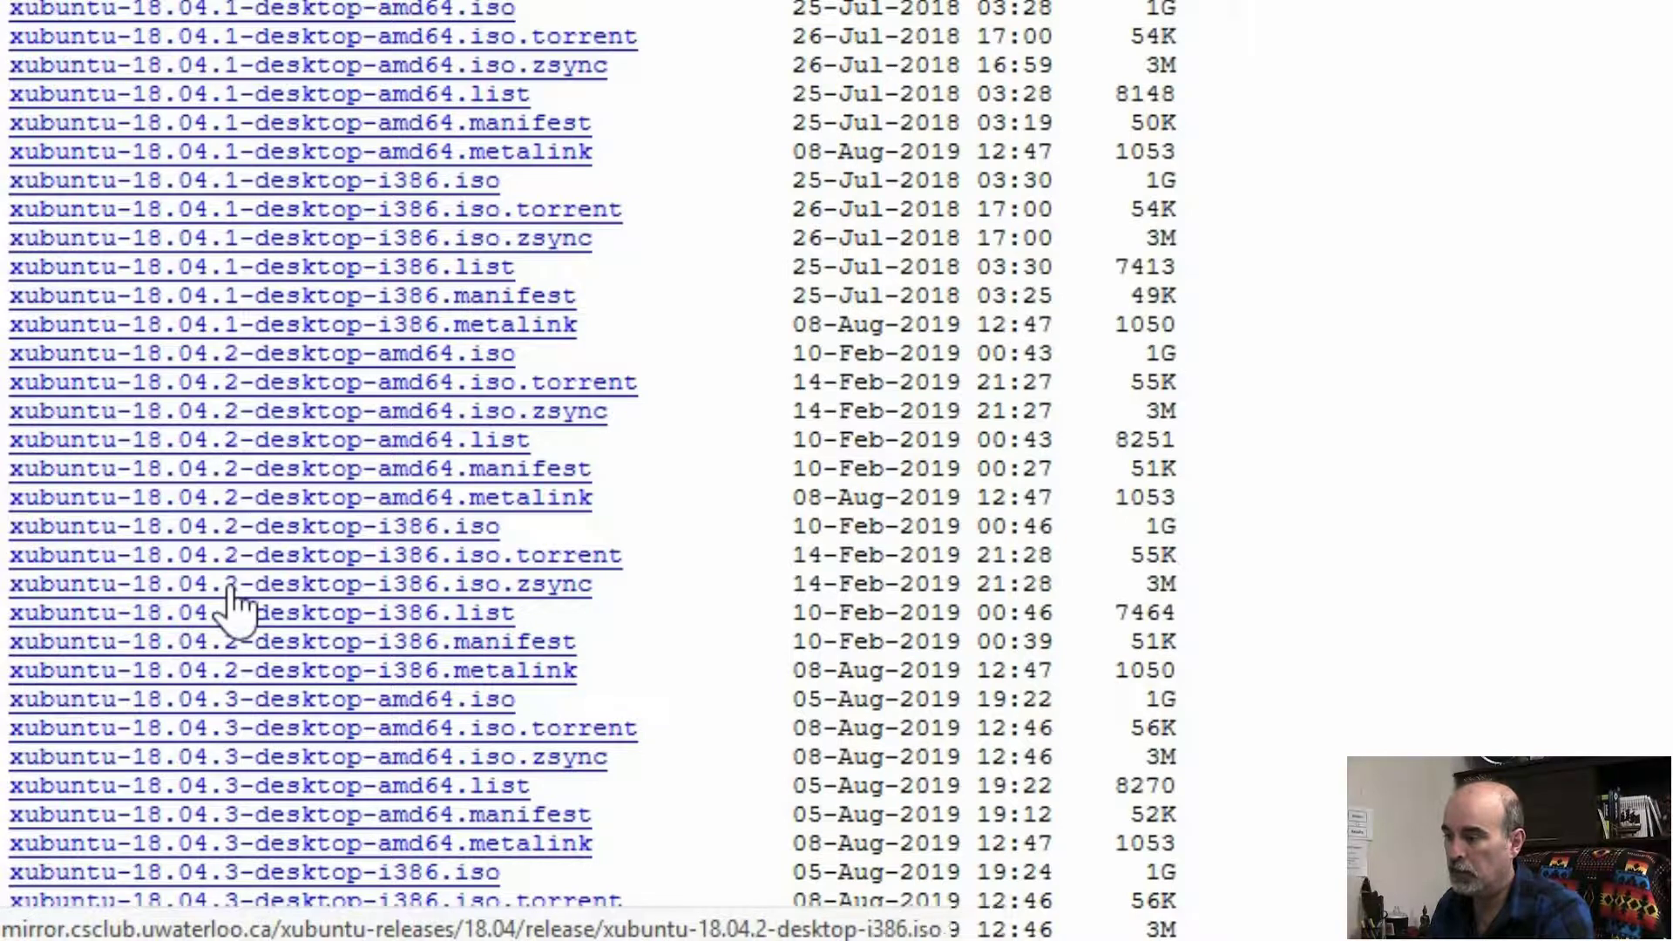
scroll(232, 771, "down", 3)
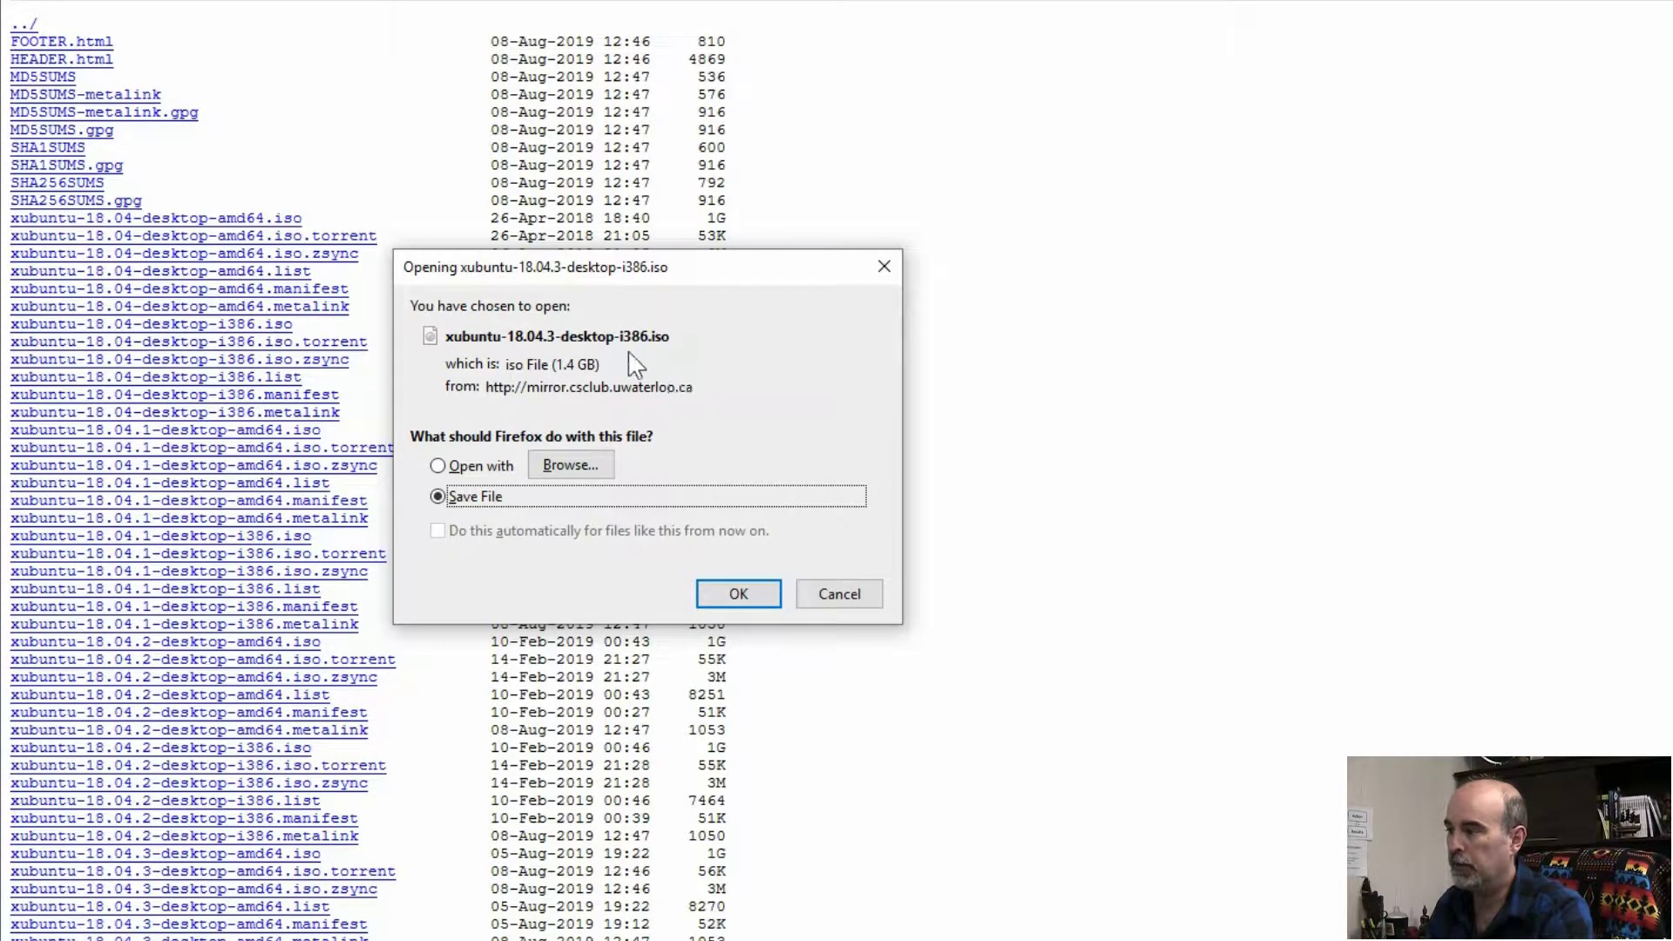
left_click(740, 597)
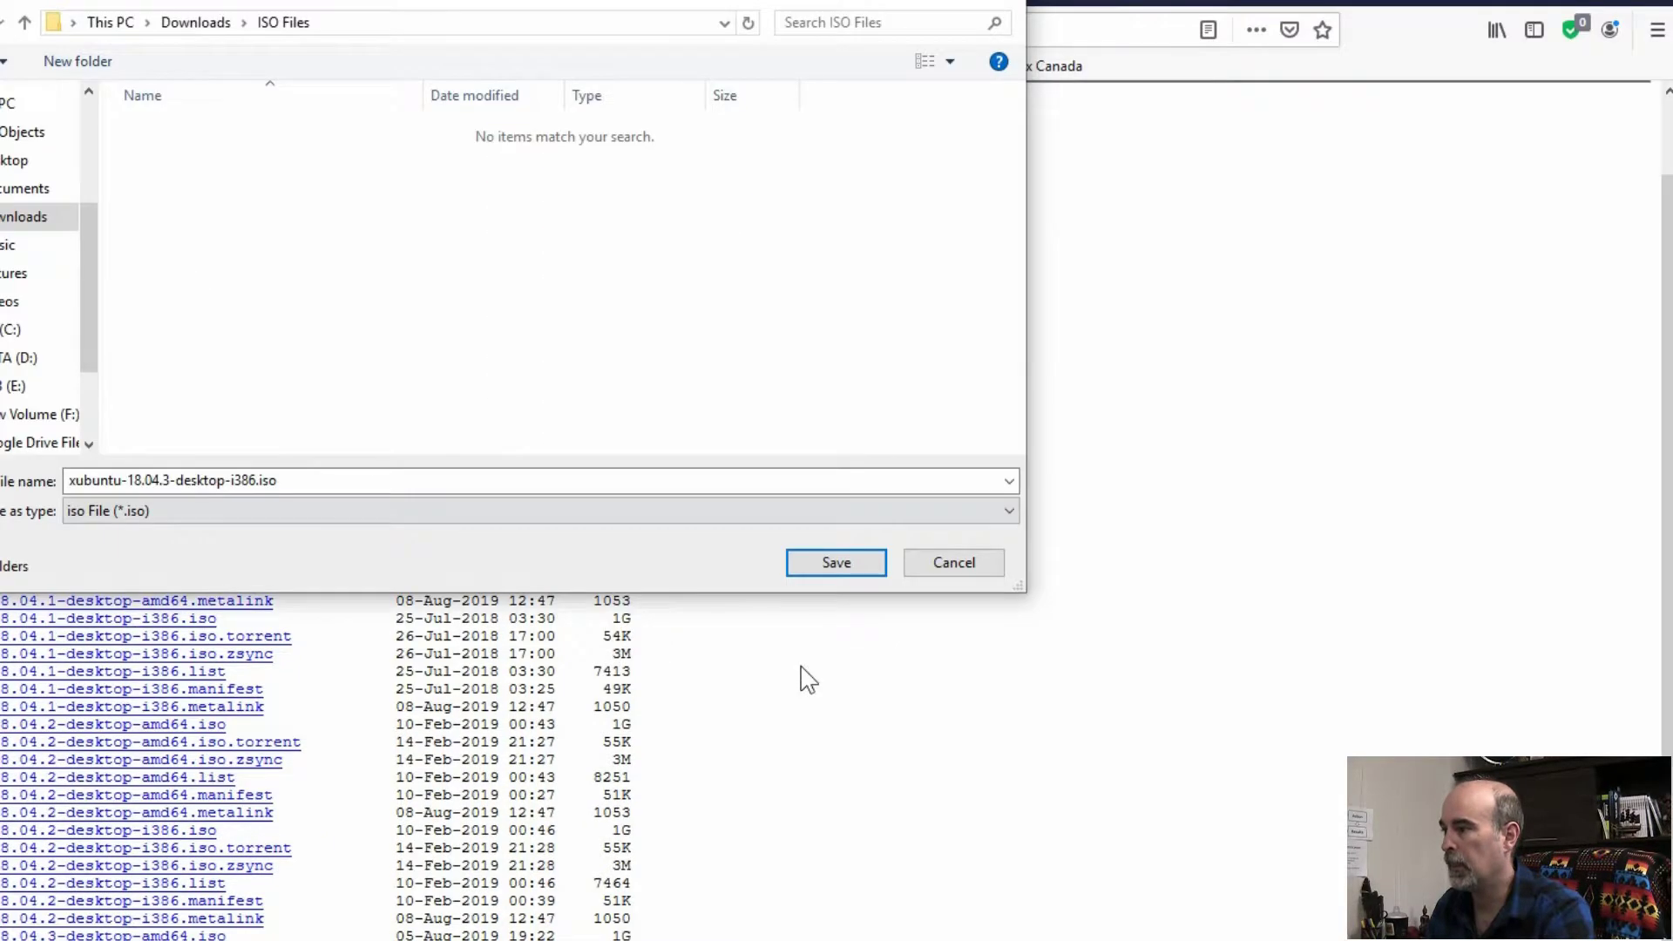
left_click(850, 562)
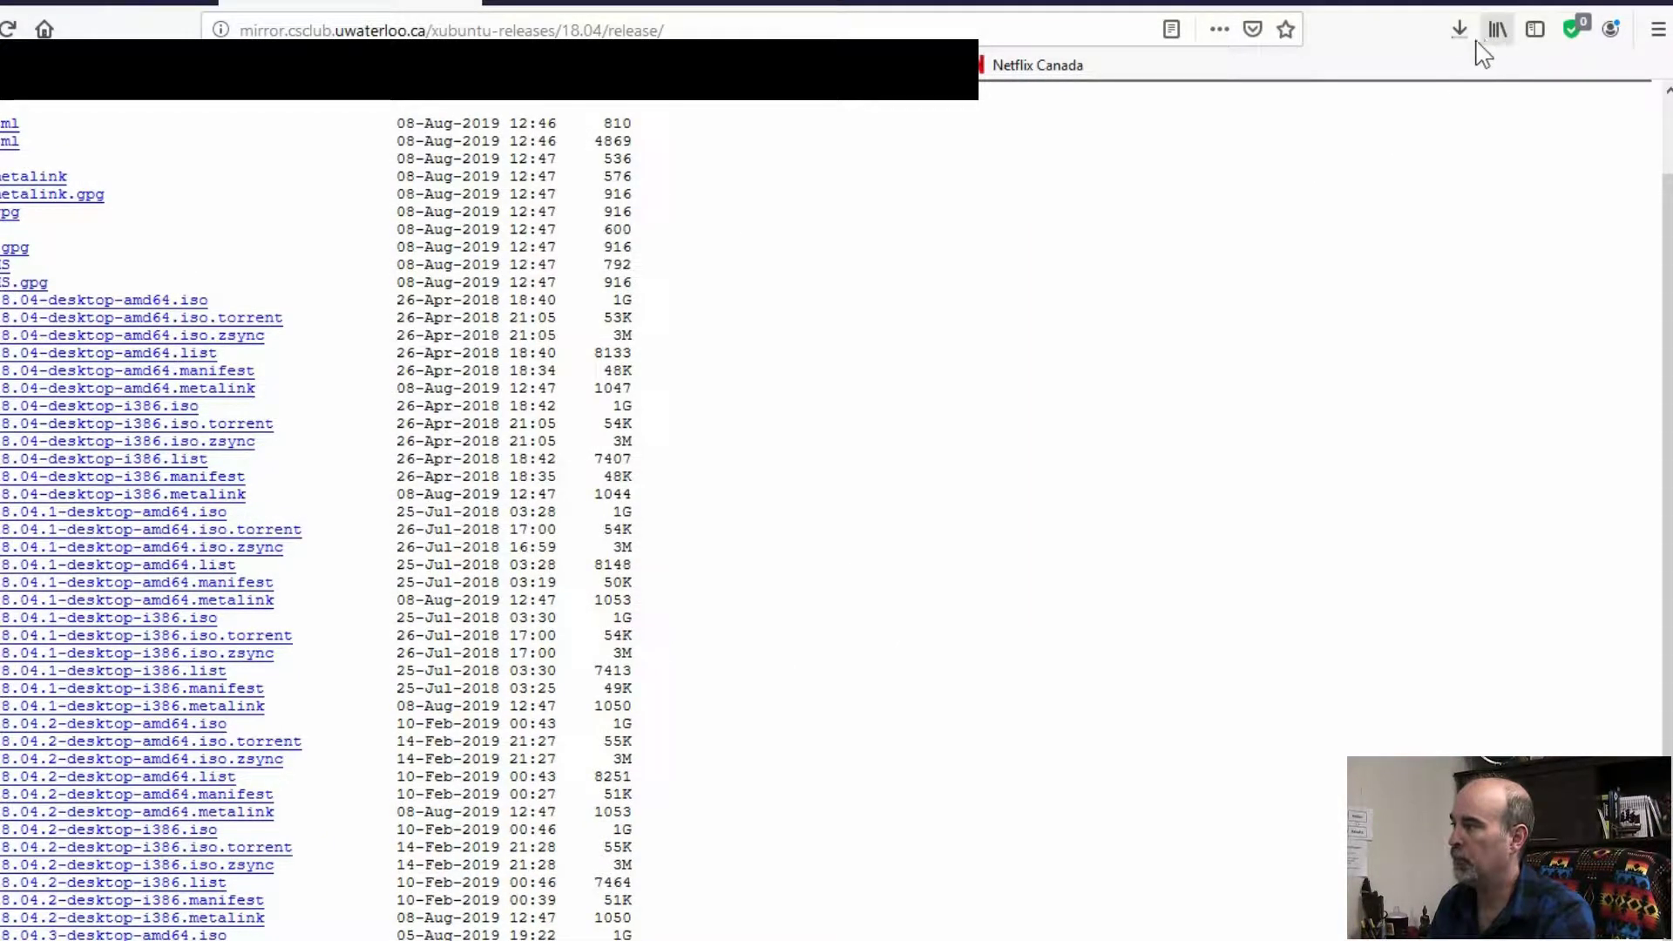
Open the downloaded Xubuntu ISO from the browser's downloads to view its contents, and close the folder window.
left_click(1460, 33)
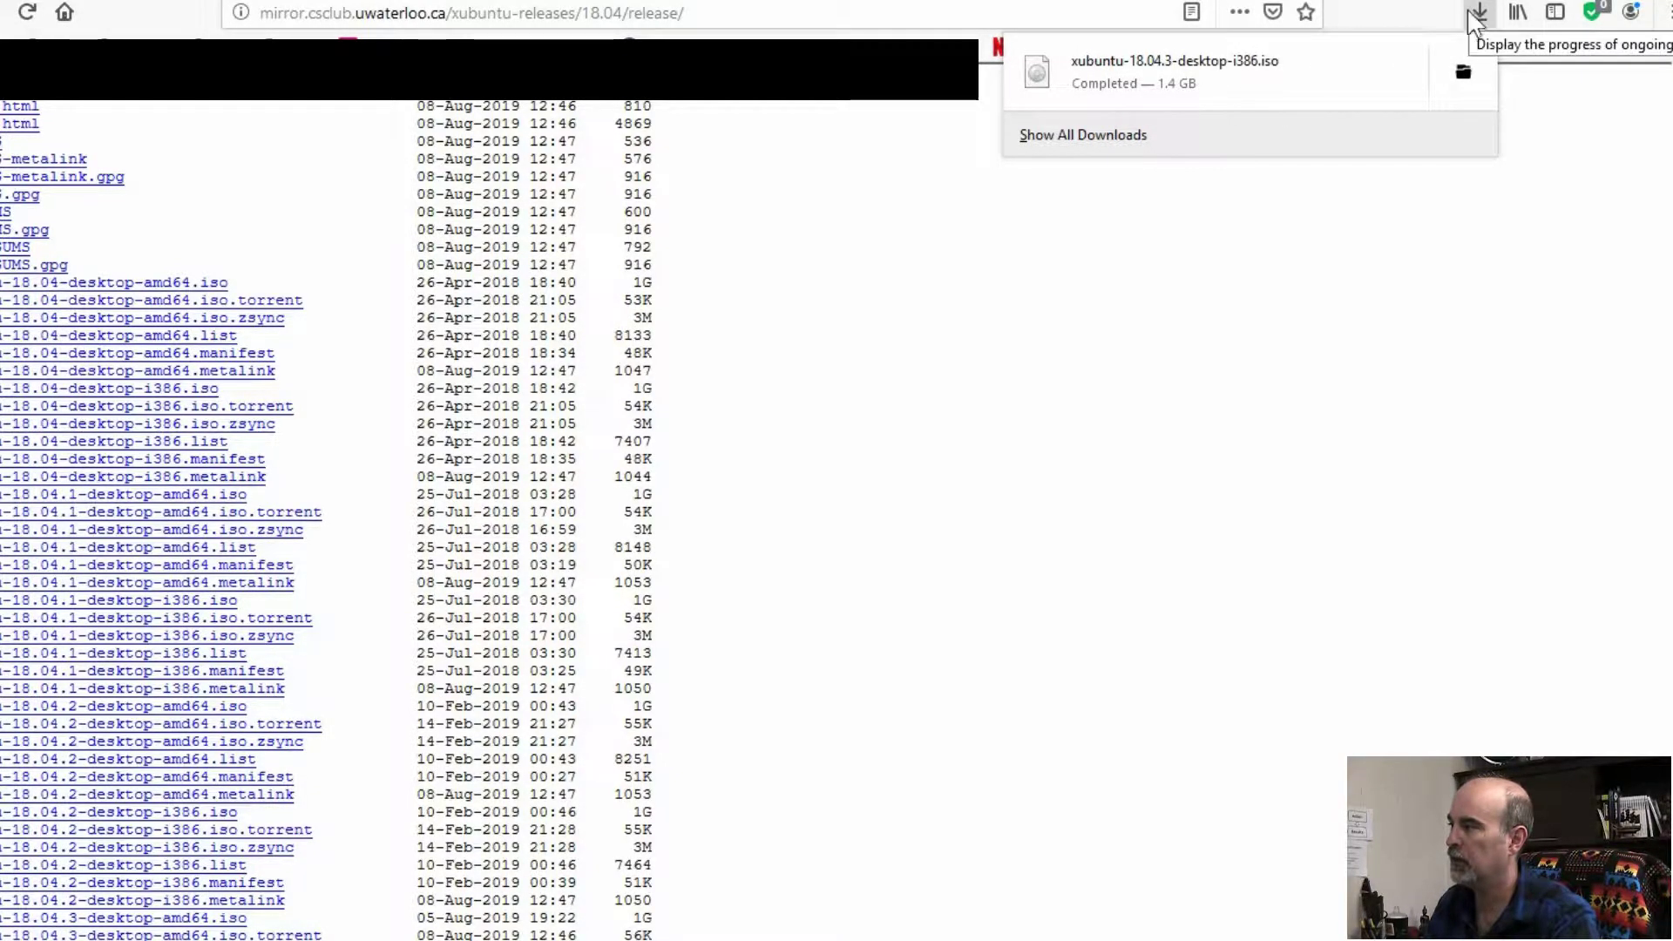
left_click(1417, 14)
left_click(1479, 13)
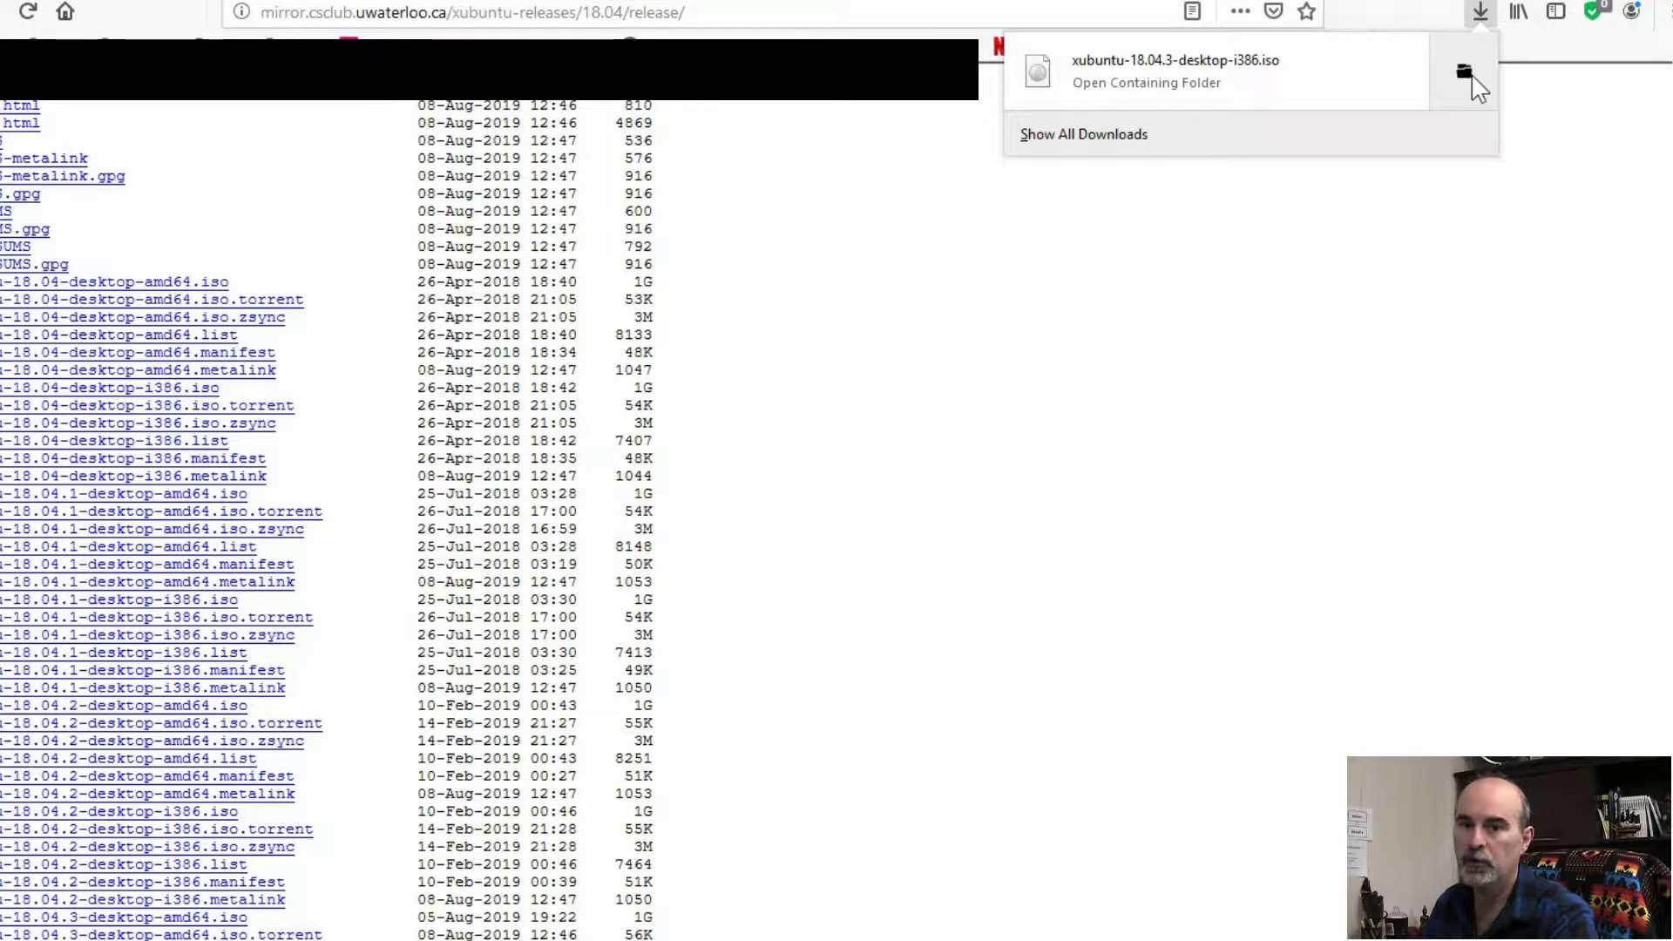
left_click(1209, 78)
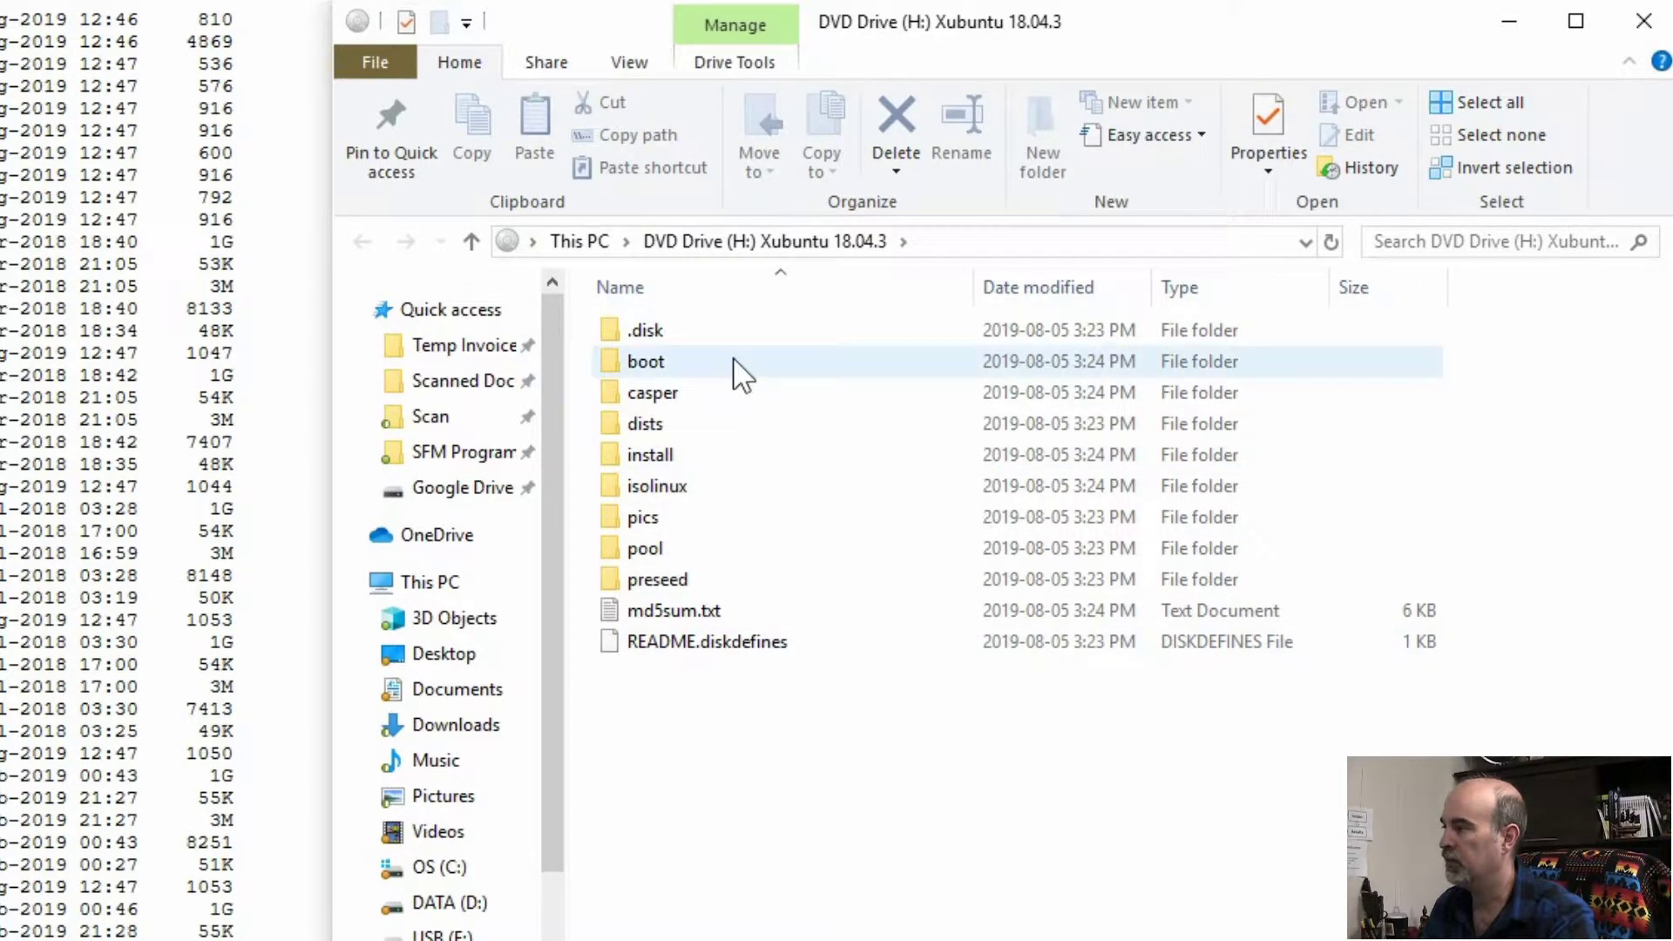
mouse_move(735, 361)
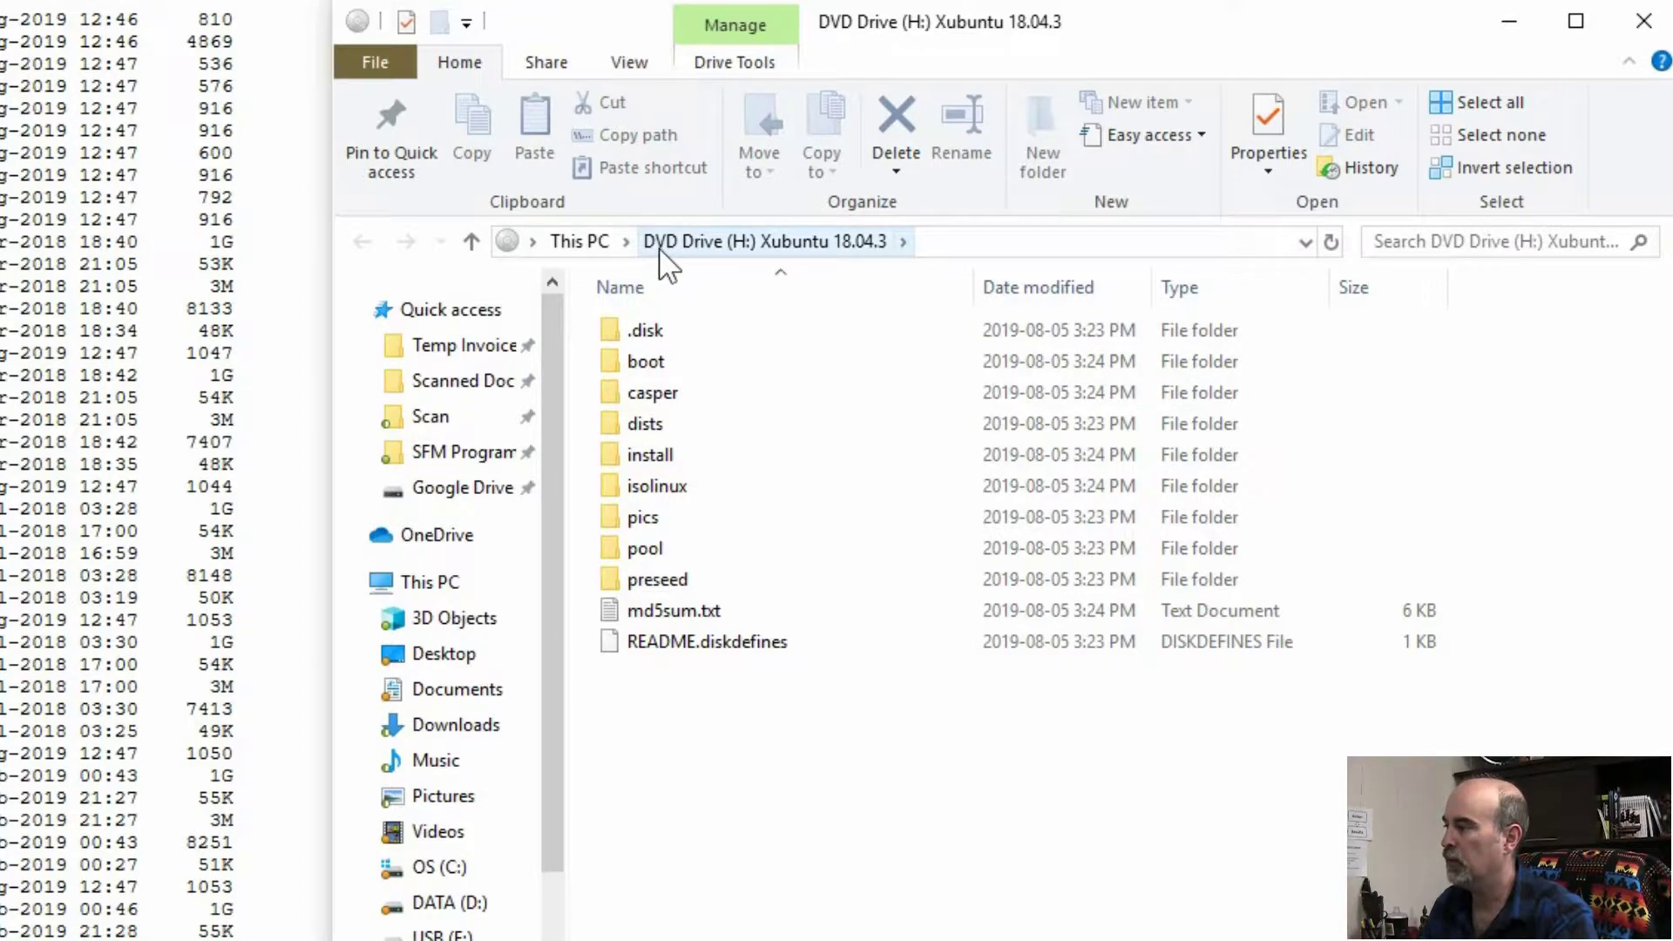
left_click(1641, 26)
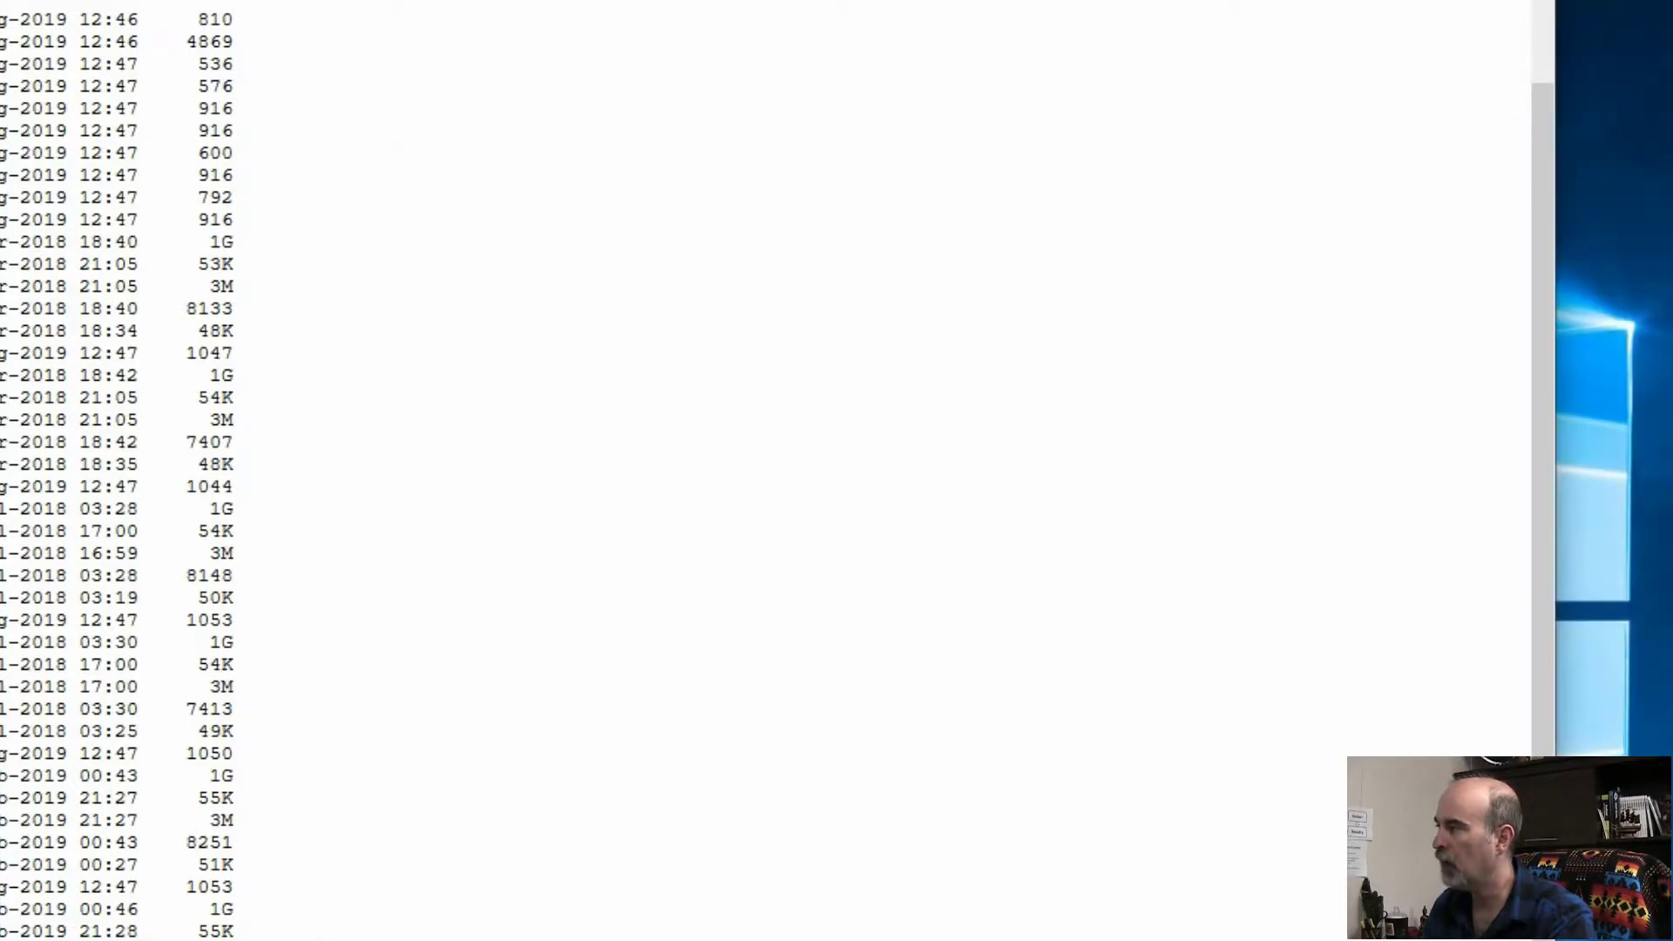
Show the downloaded Xubuntu ISO in its containing folder and reposition the folder window.
left_click(1272, 4)
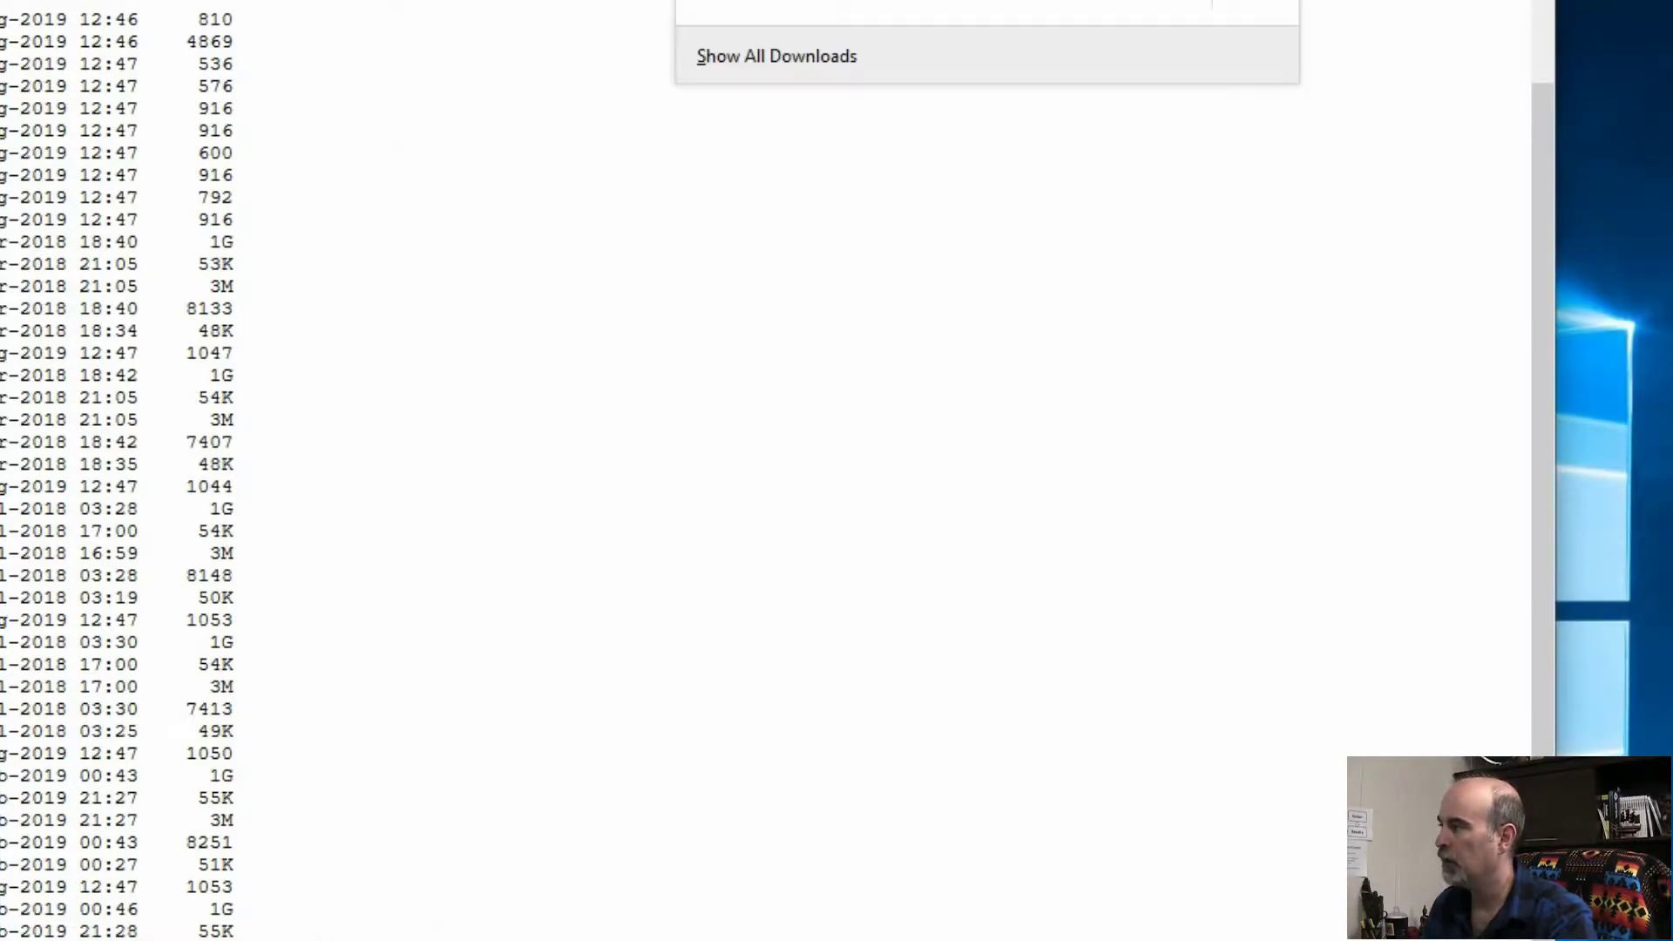
left_click(1272, 4)
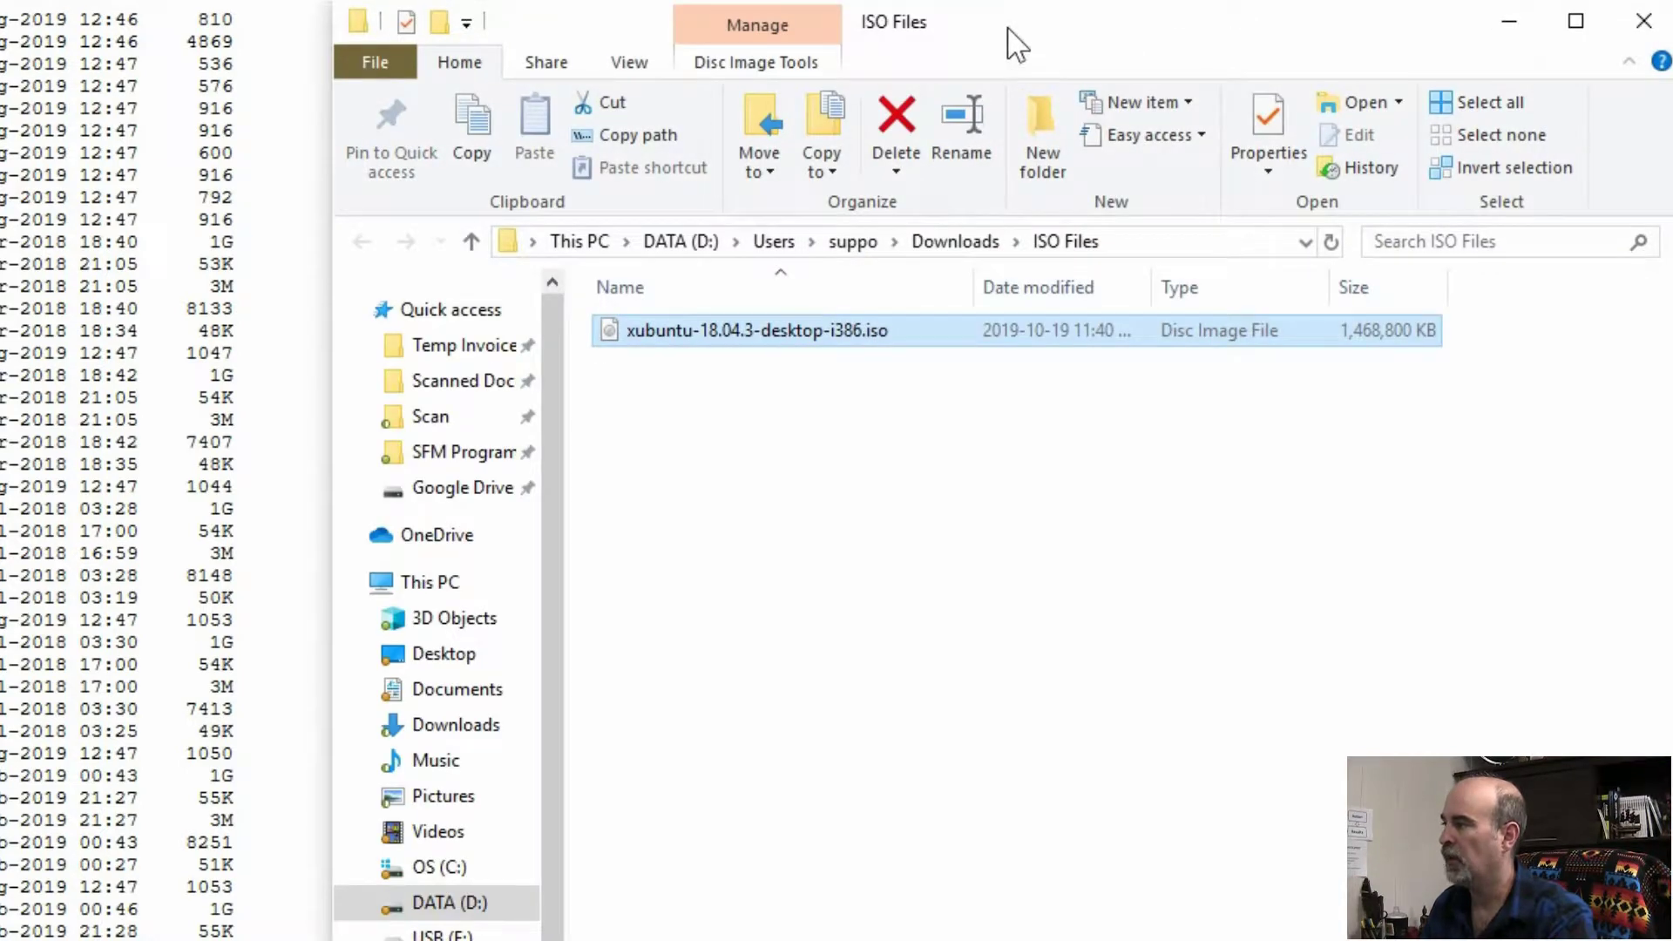
left_click_drag(1008, 12, 826, 0)
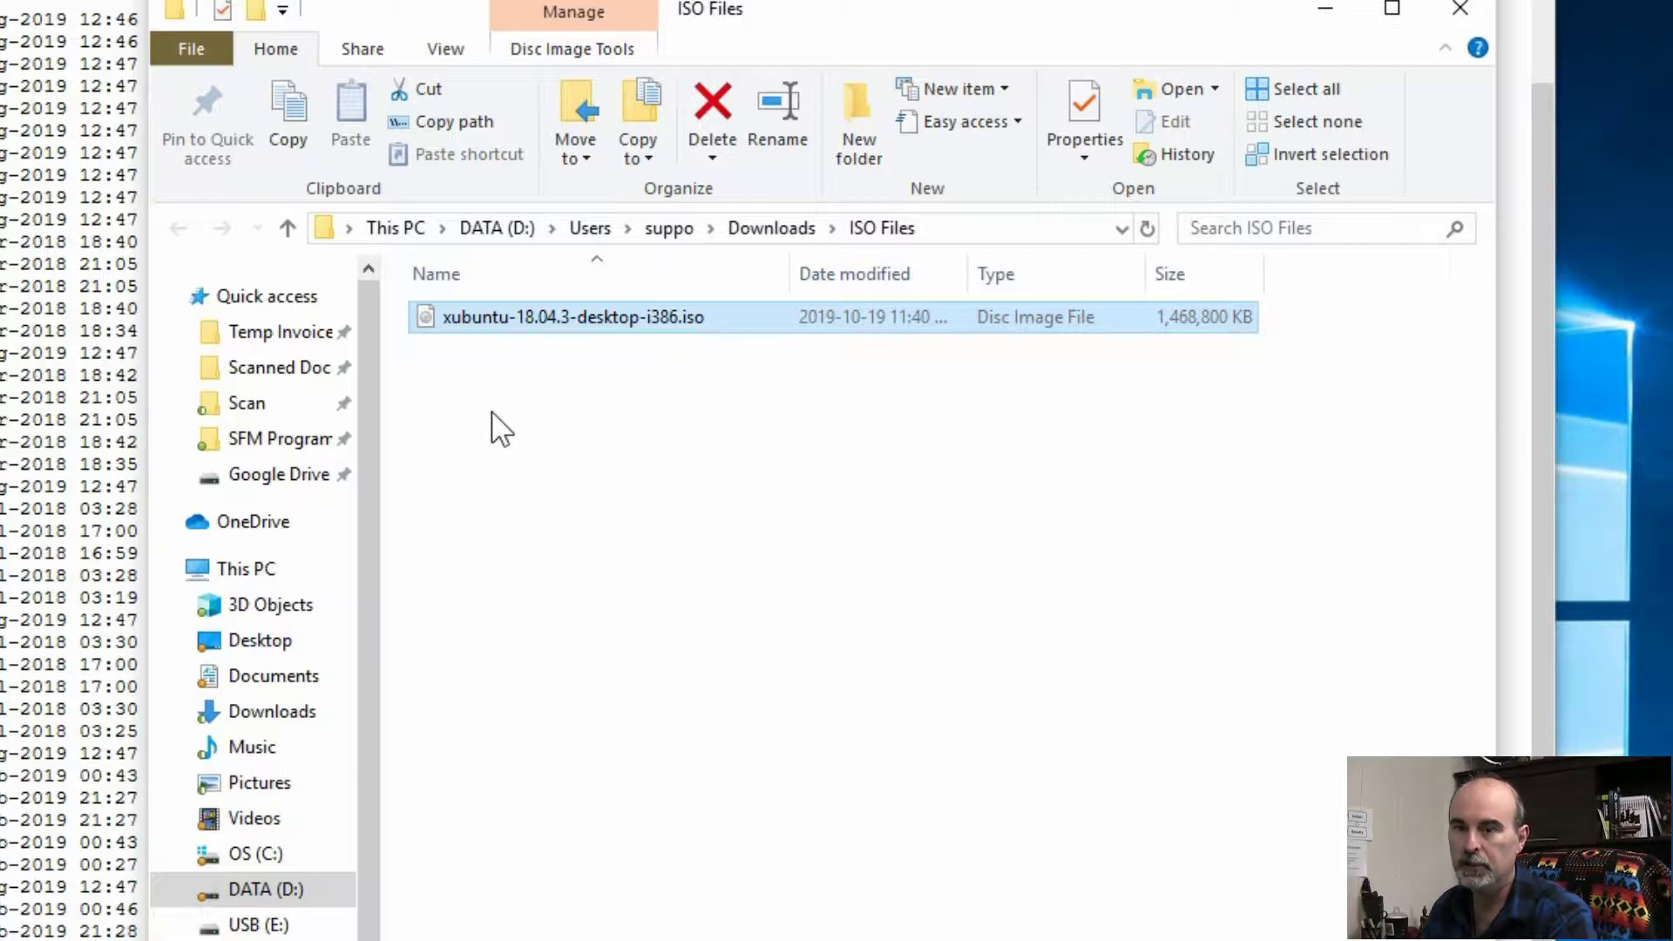
Examine the Windows Disc Image Burner options for xubuntu-18.04.3-desktop-i386.iso and close the burner without burning.
right_click(468, 320)
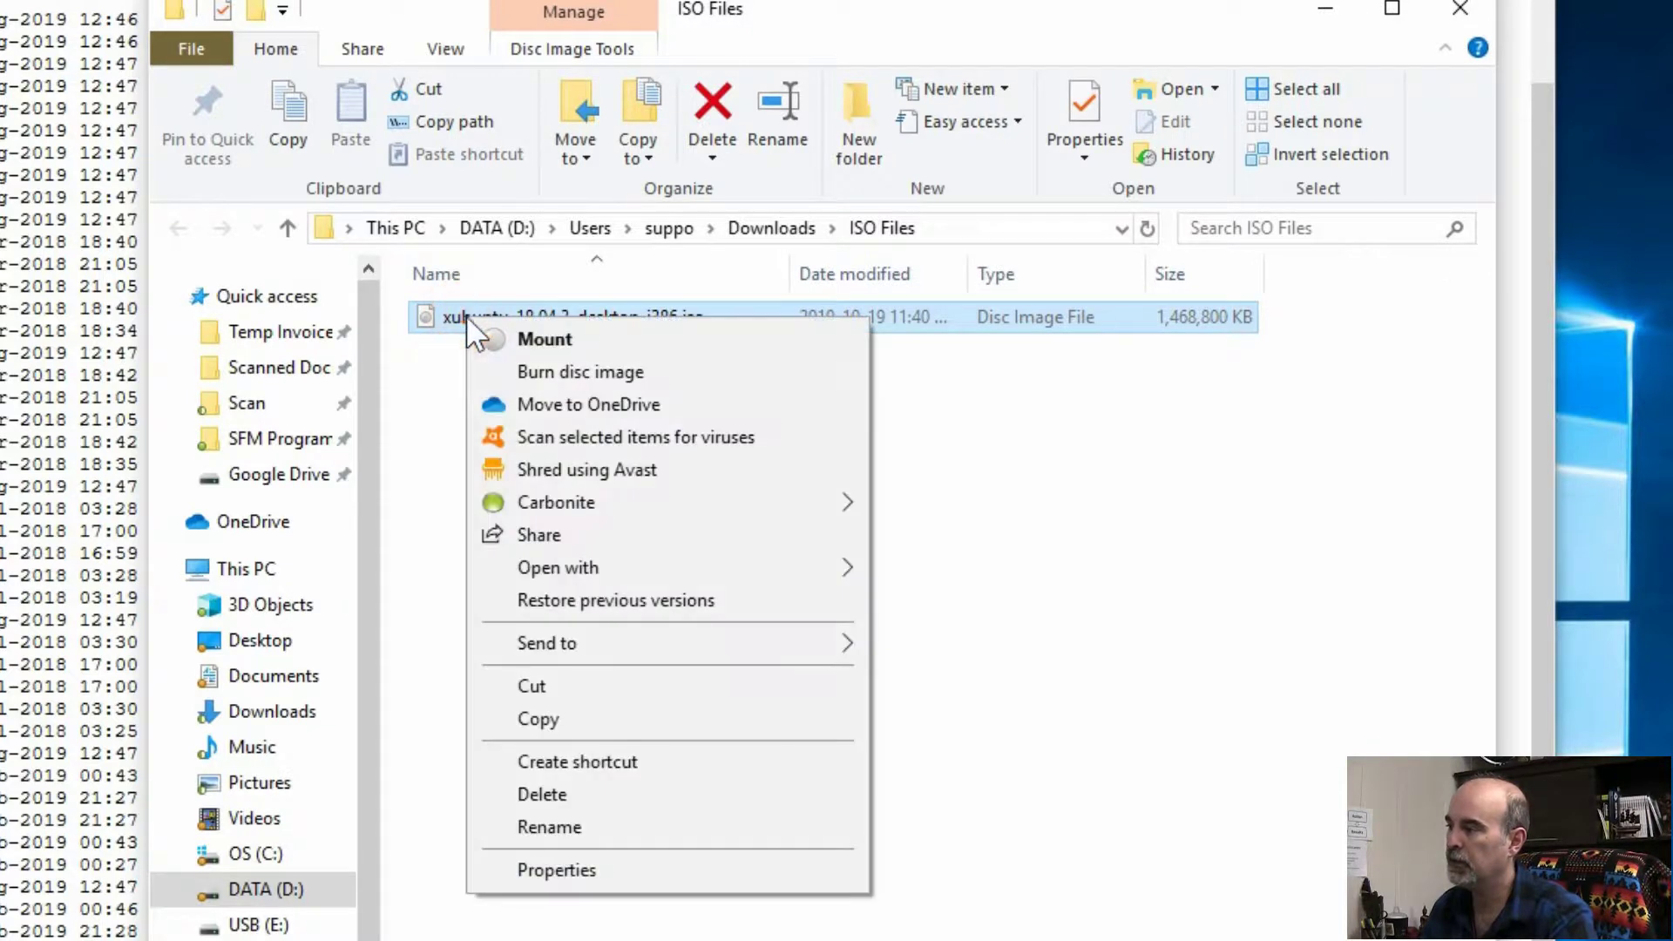
left_click(546, 375)
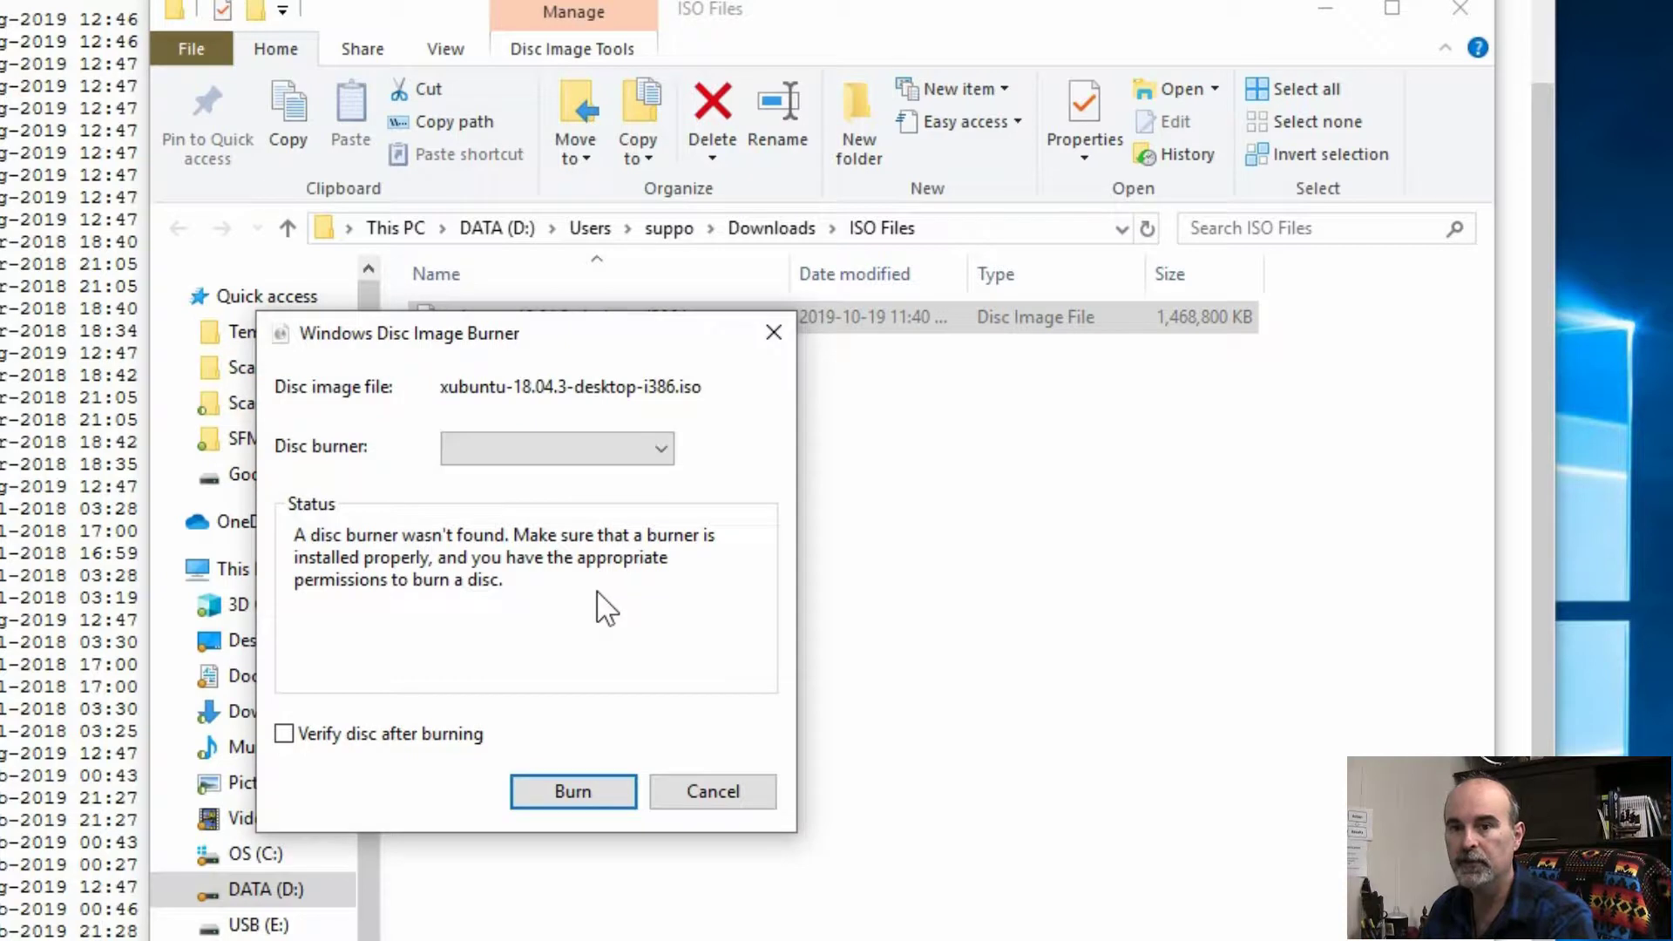
left_click(568, 449)
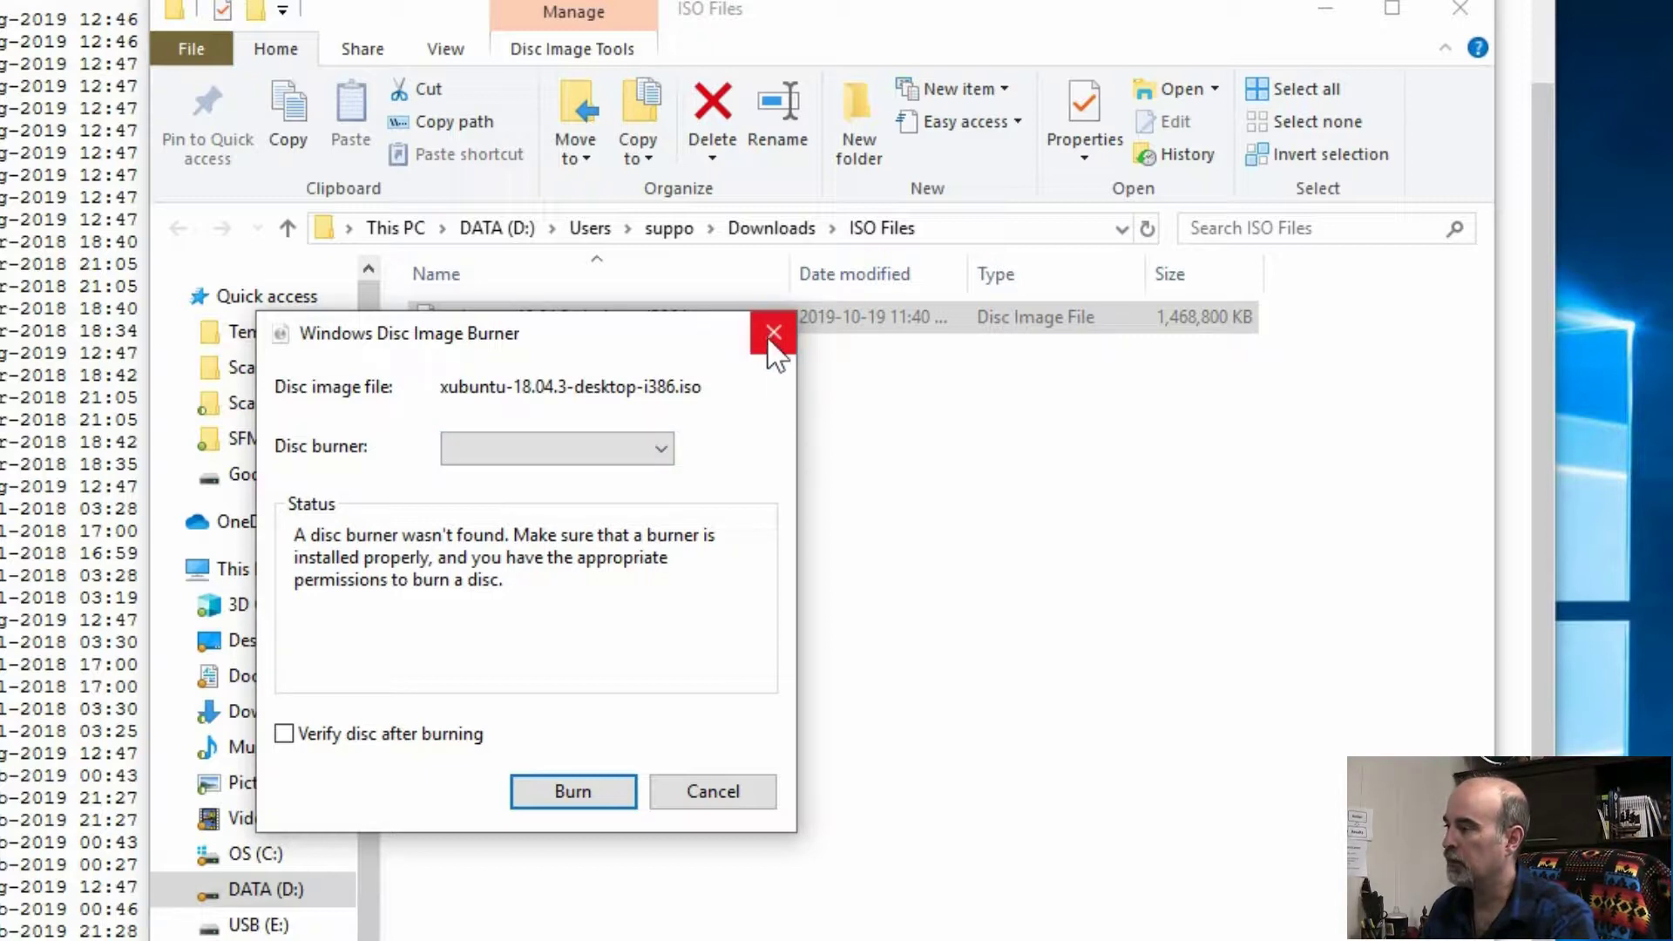
left_click(768, 337)
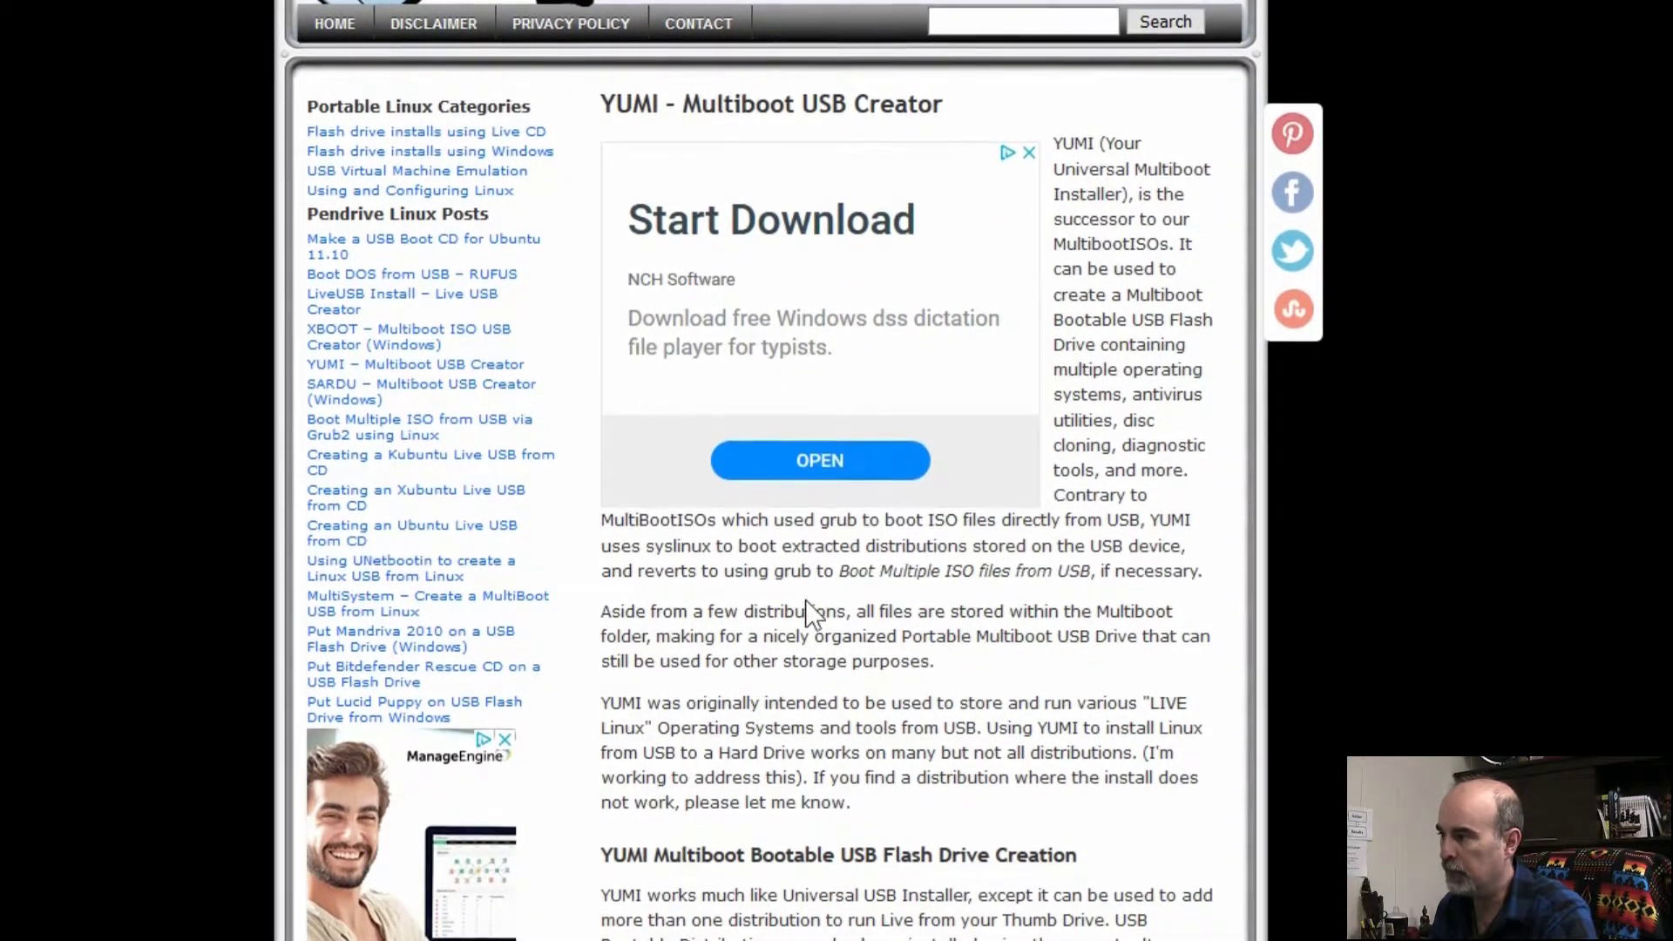
Look through the Pendrive Linux page describing the YUMI Multiboot USB Creator.
scroll(796, 601, "down", 5)
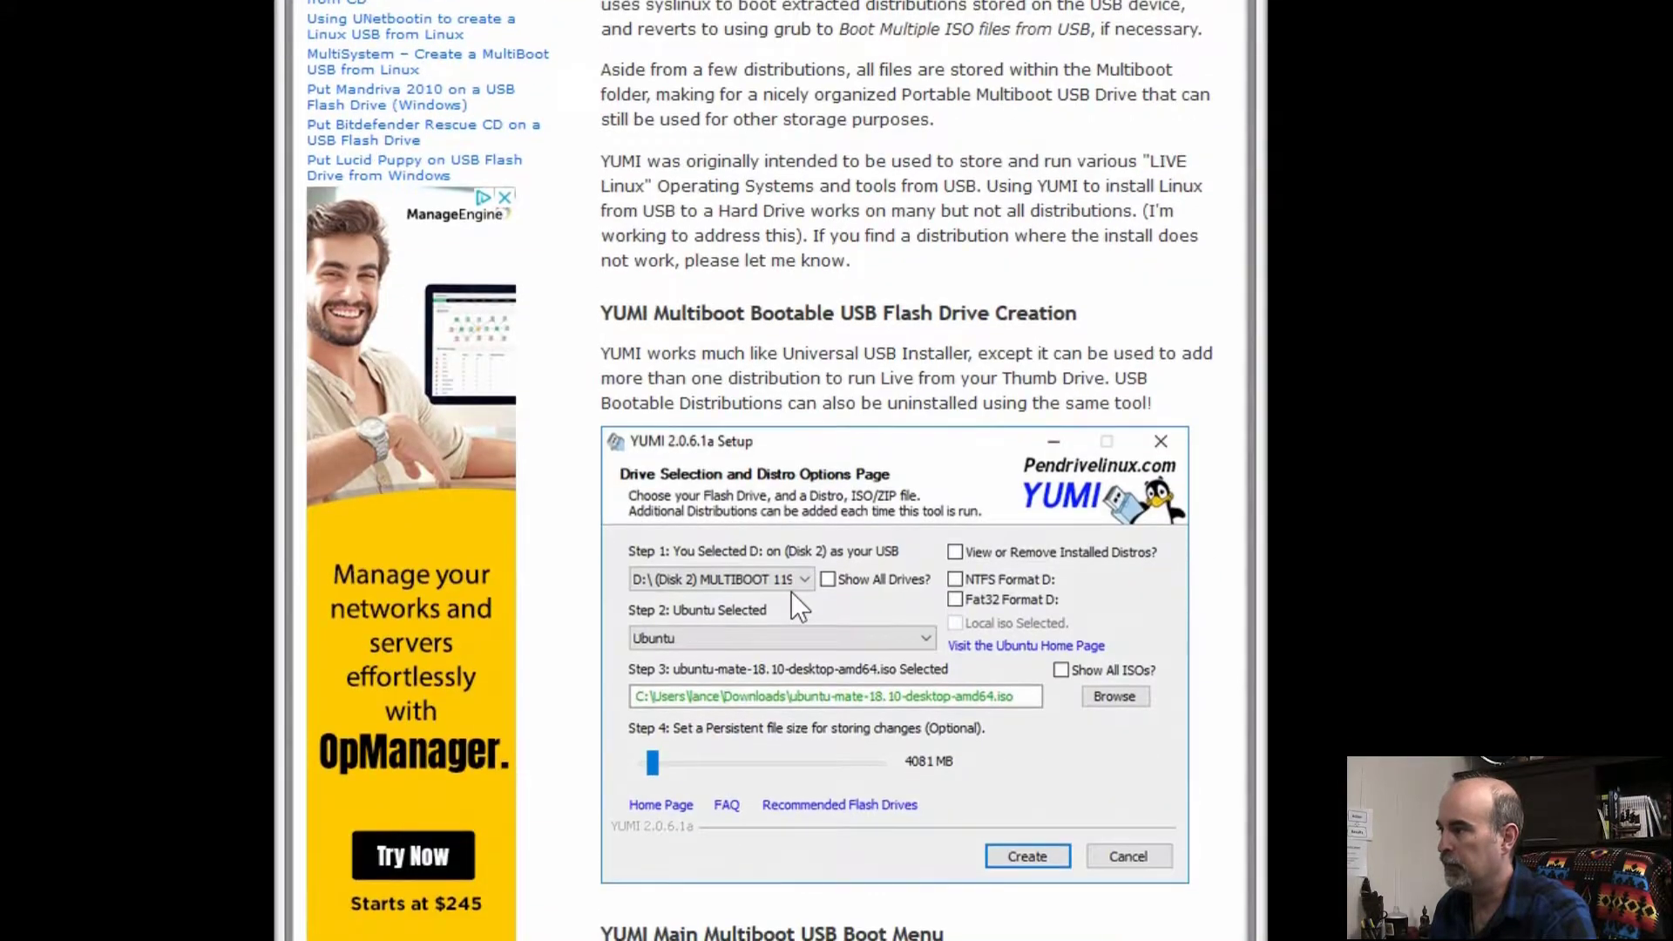
scroll(777, 577, "up", 5)
scroll(775, 582, "down", 2)
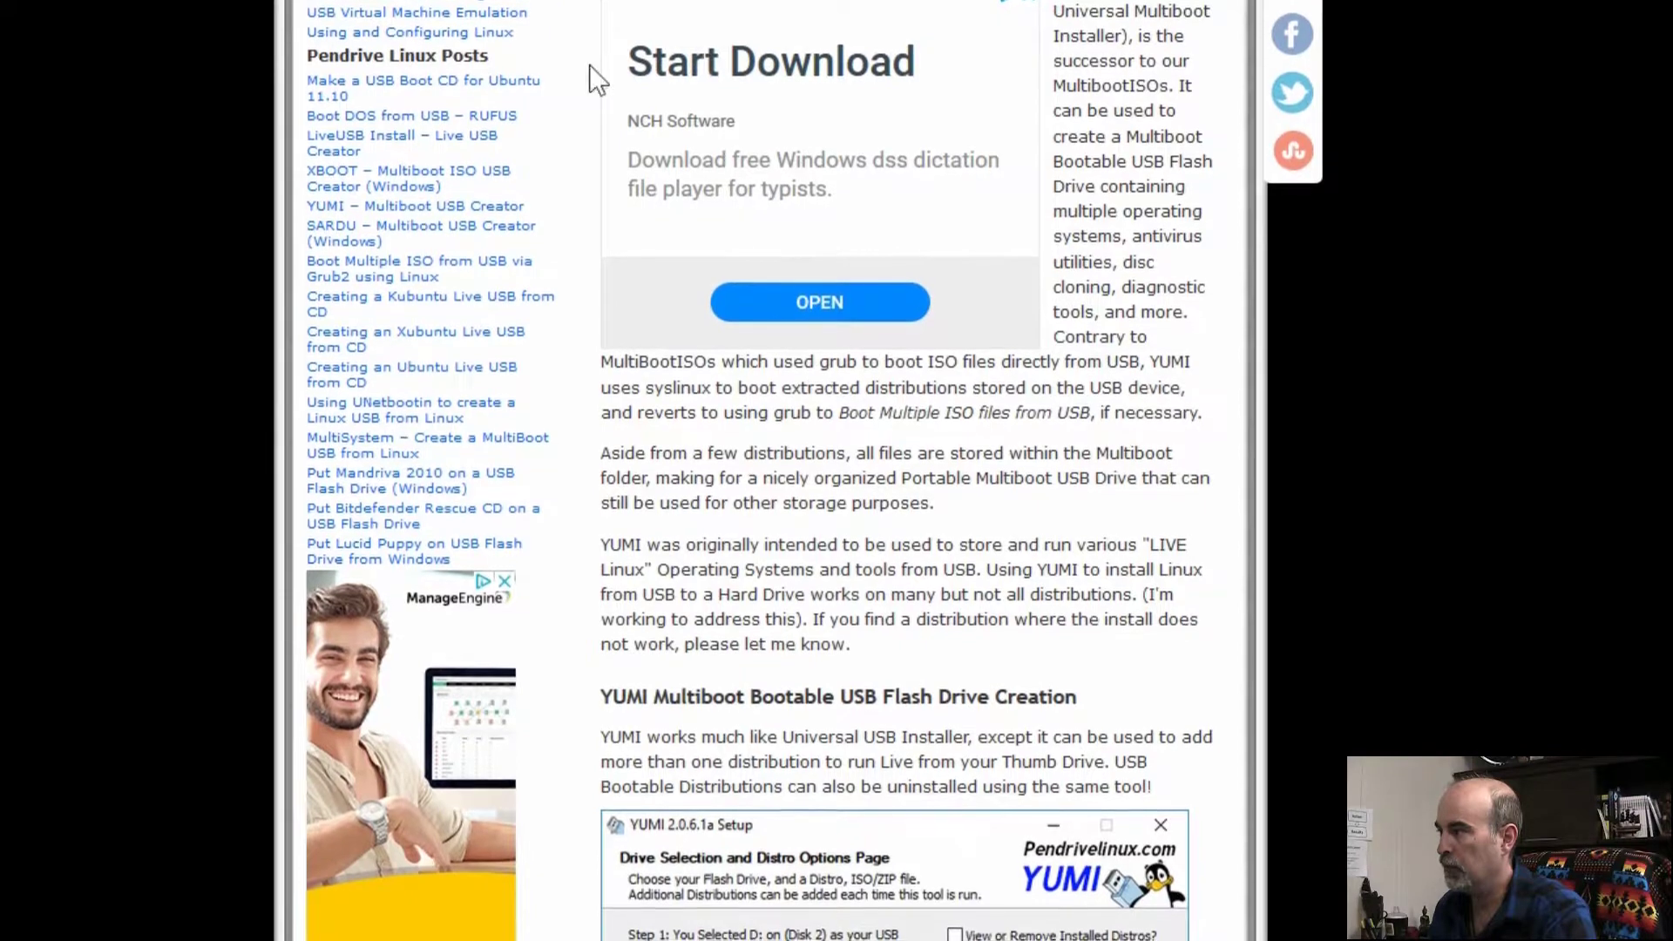
scroll(701, 111, "up", 2)
scroll(700, 111, "down", 1)
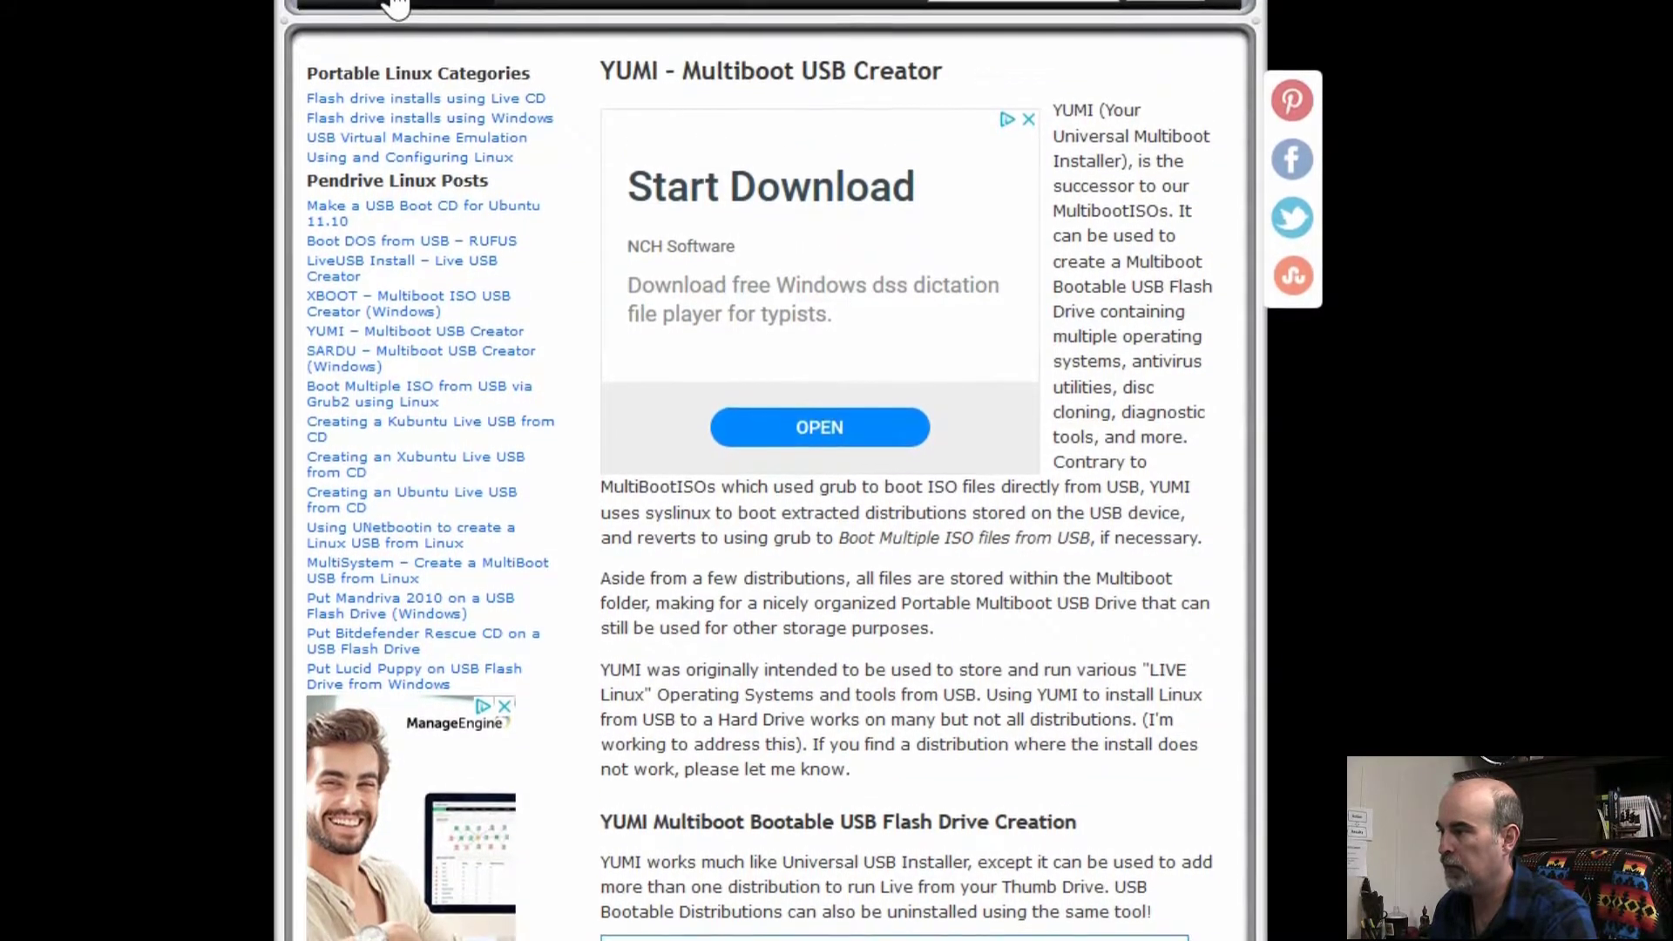
Open the YUMI Multiboot USB Creator post from the Pendrive Linux home page and look through its setup and boot menu sections.
left_click(341, 4)
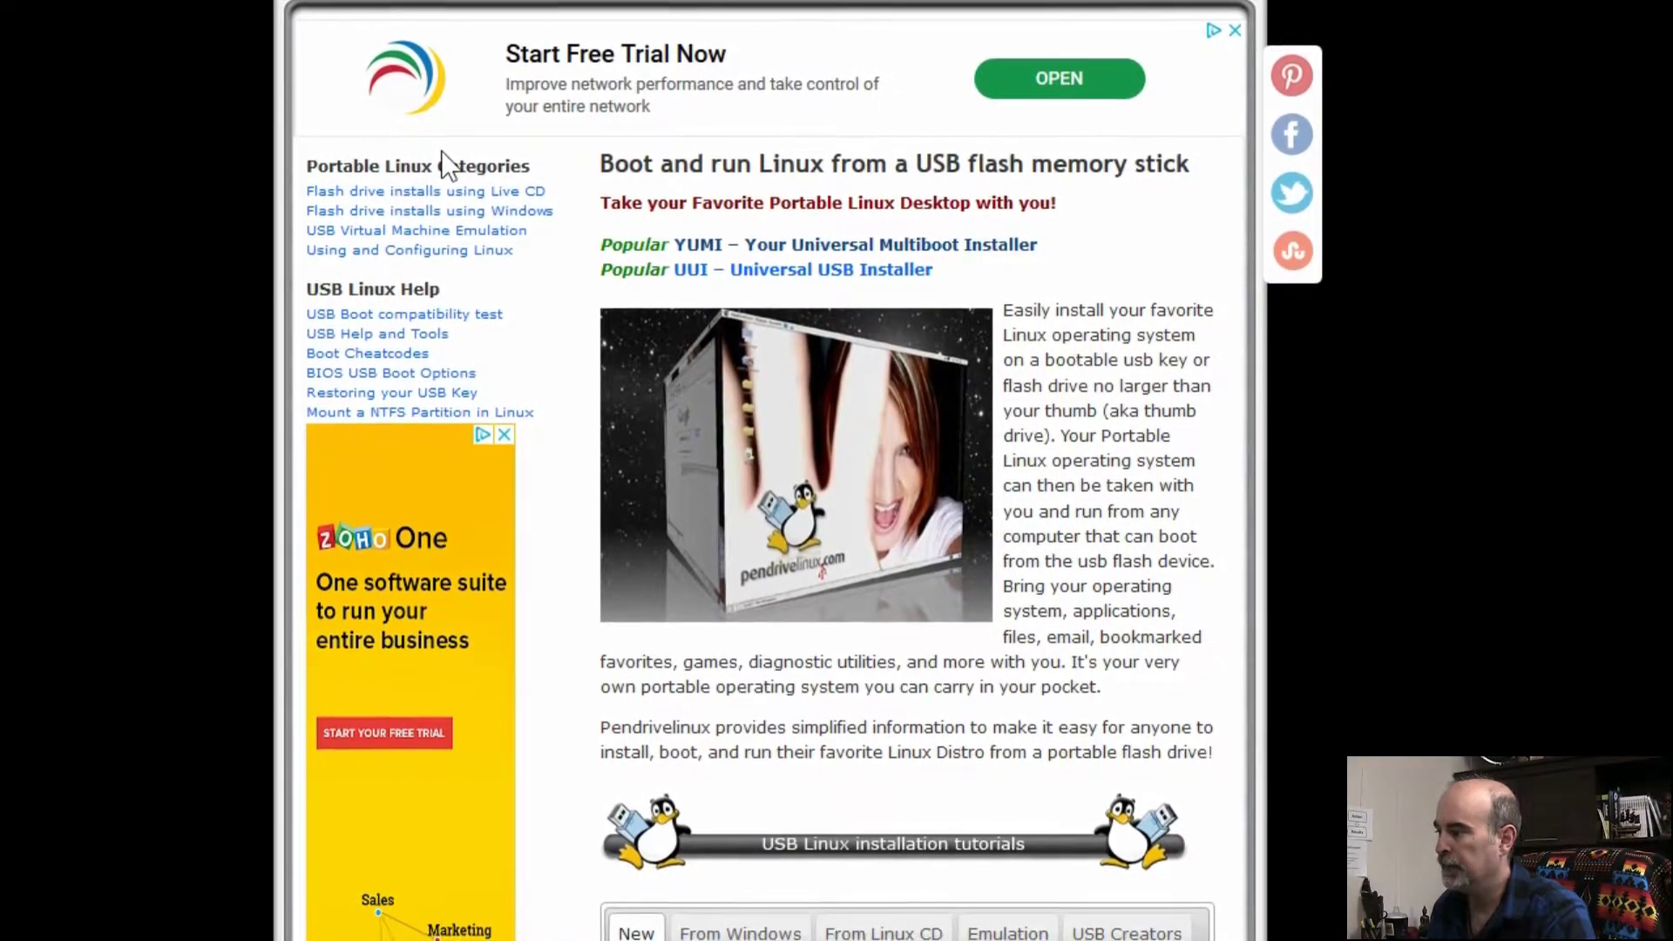
scroll(671, 181, "down", 3)
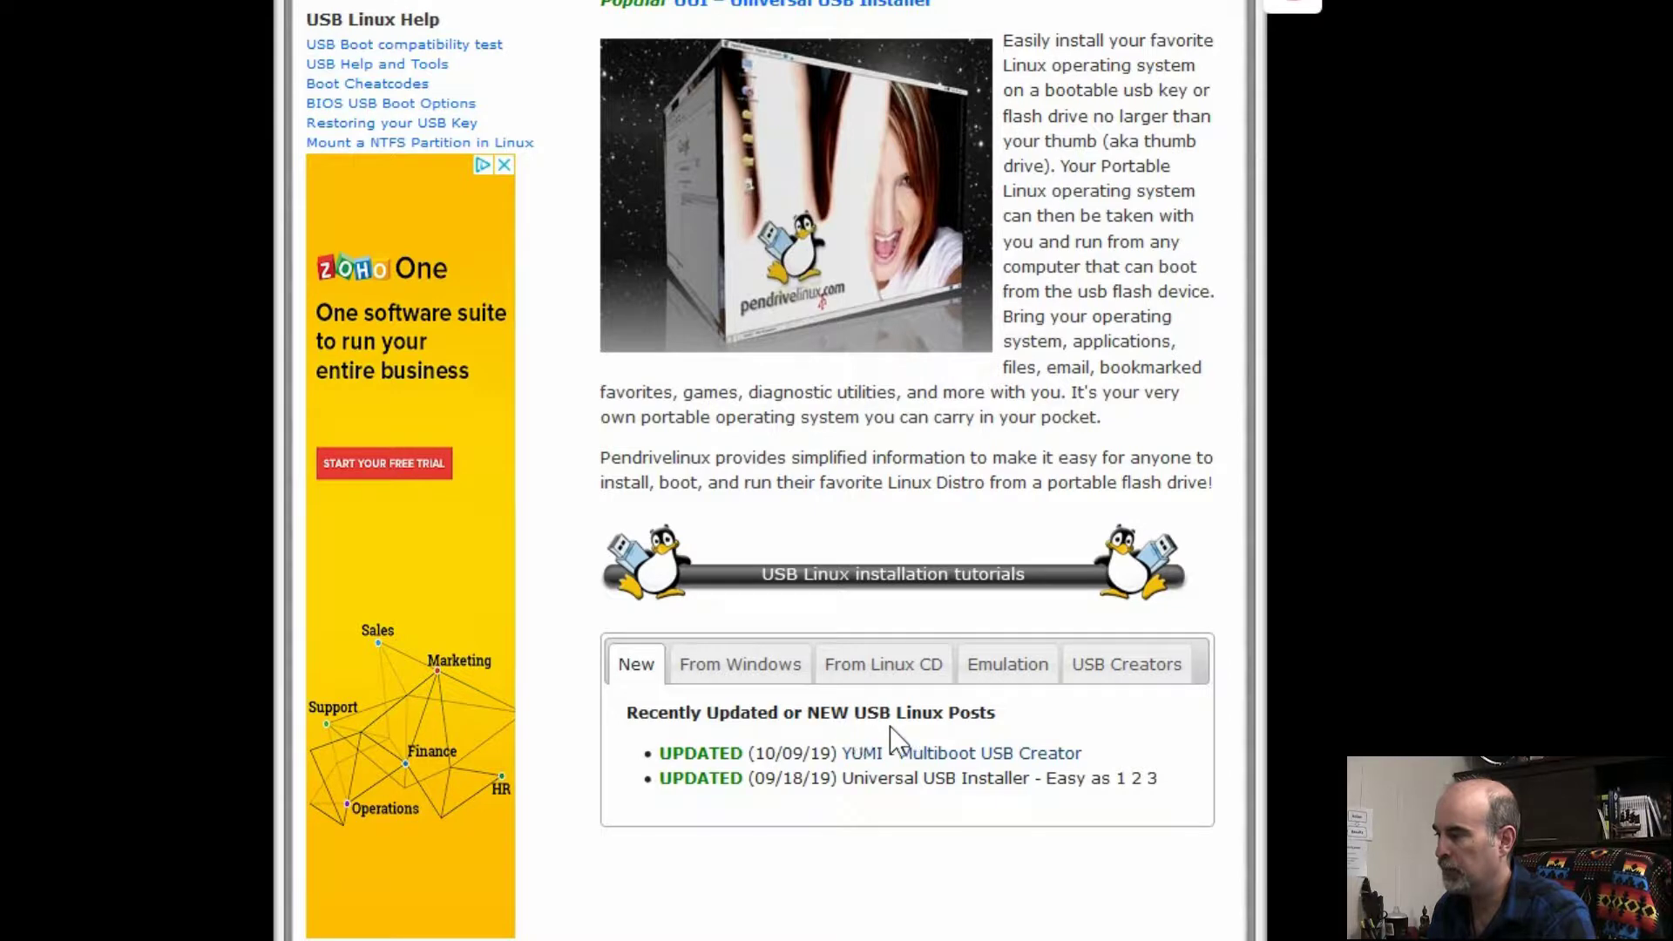
left_click(941, 755)
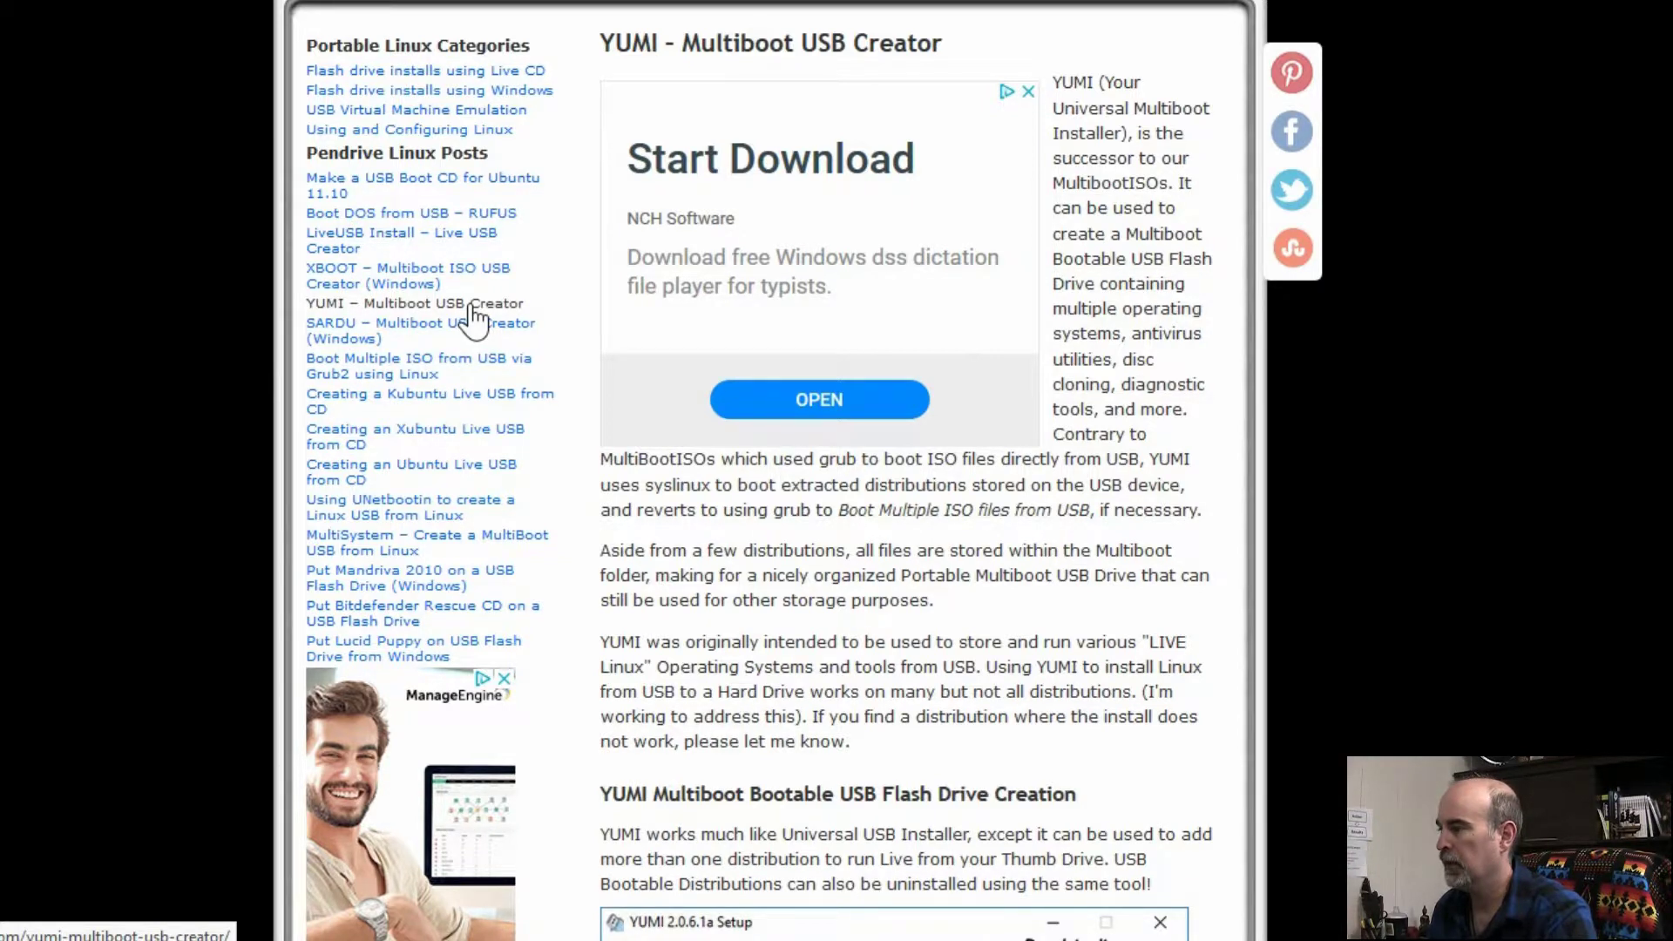
scroll(621, 465, "down", 13)
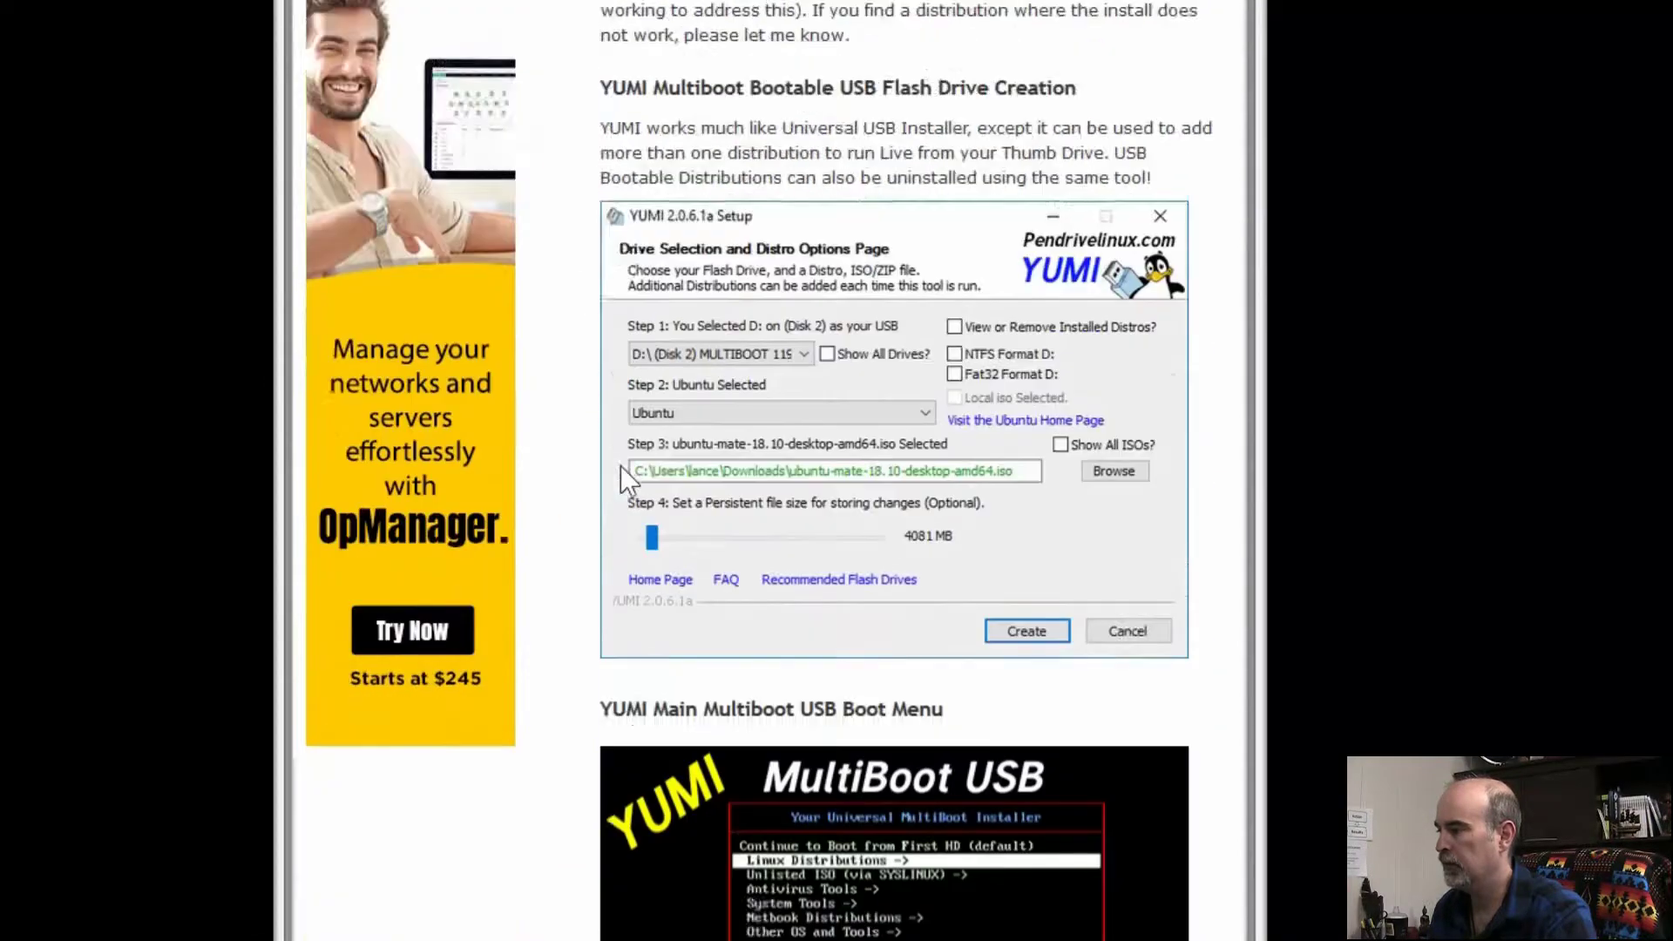
scroll(621, 467, "down", 7)
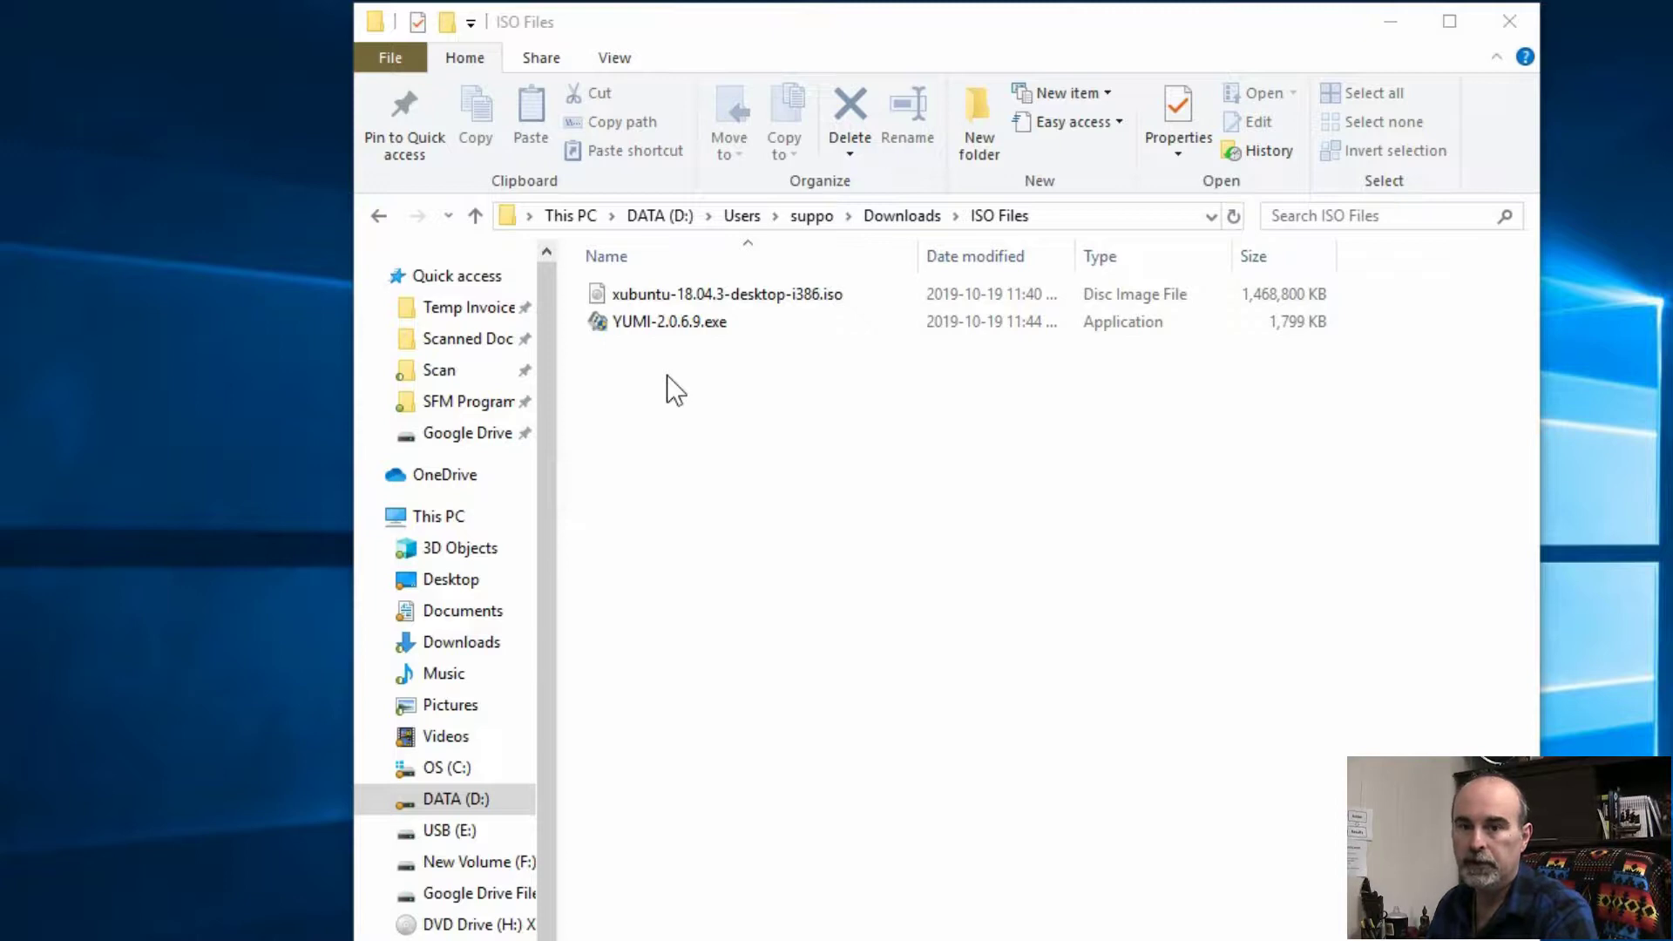
Run YUMI-2.0.6.9.exe, accepting its license, and choose the F: drive as the USB device with NTFS formatting.
double_click(645, 322)
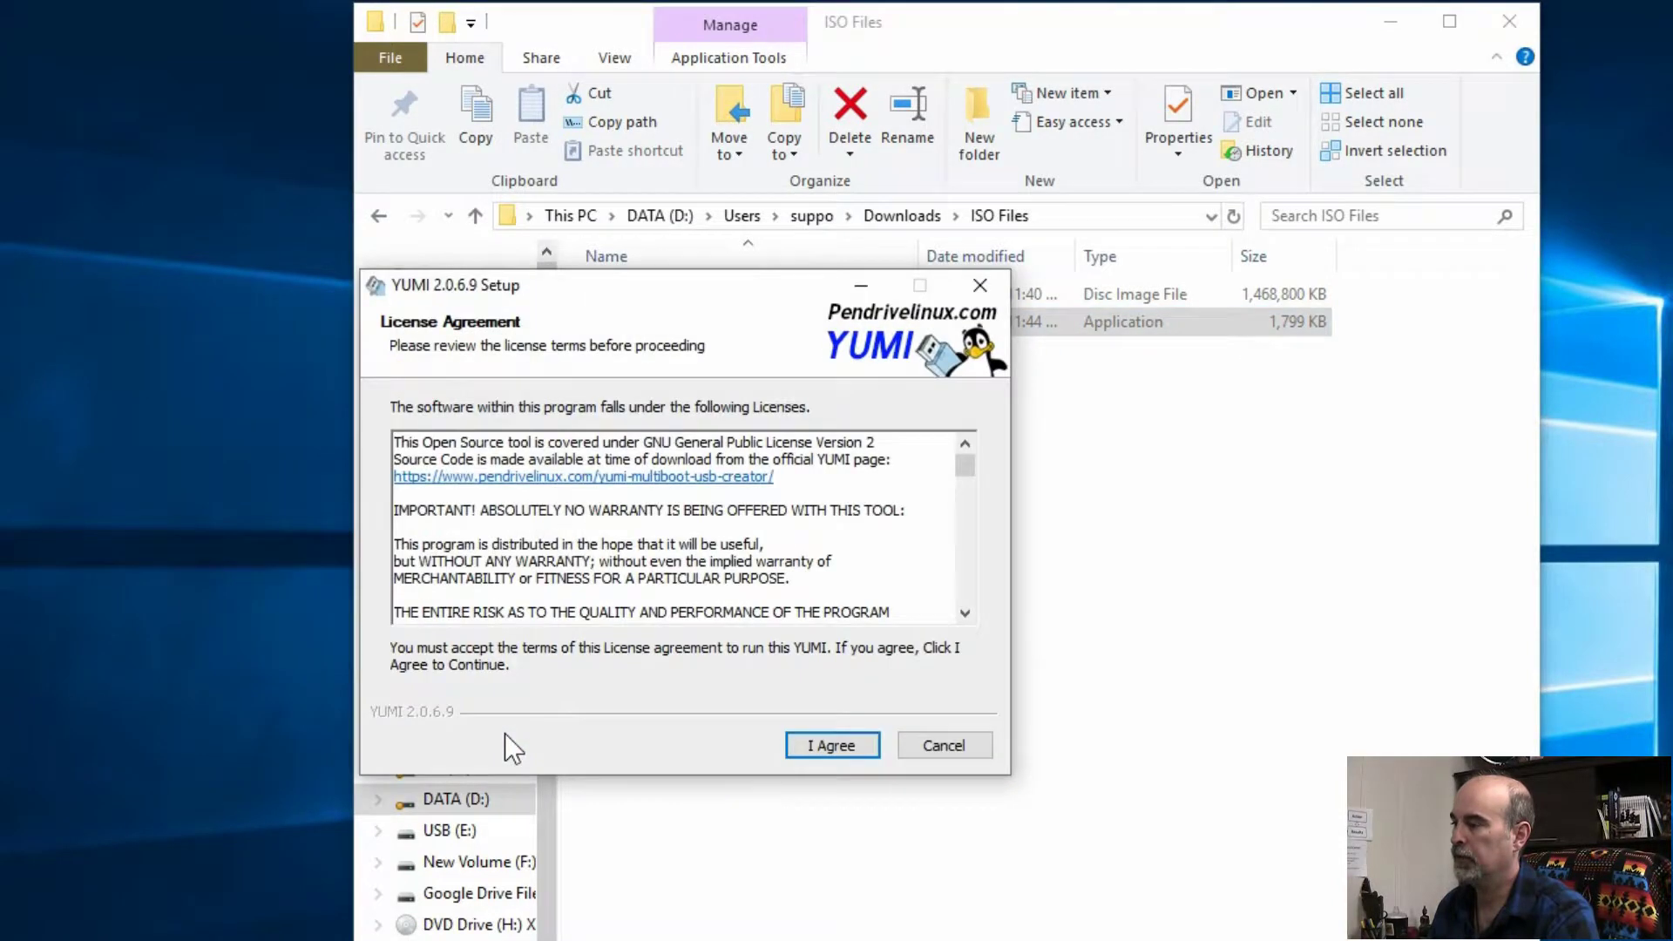
left_click(807, 745)
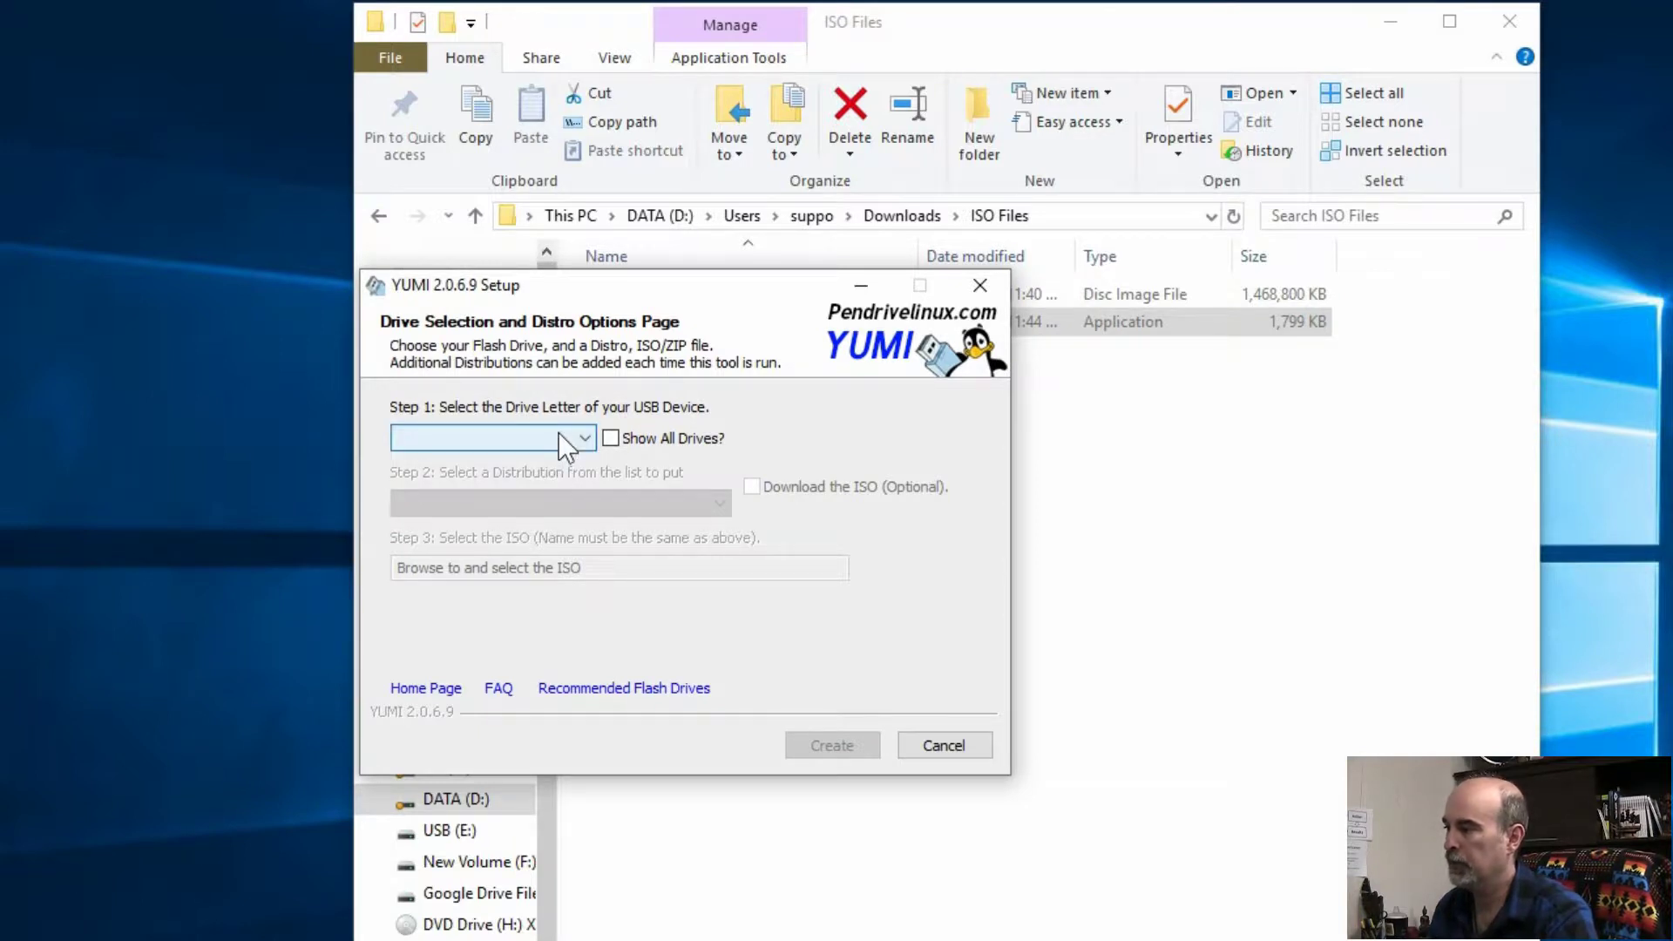
left_click(558, 433)
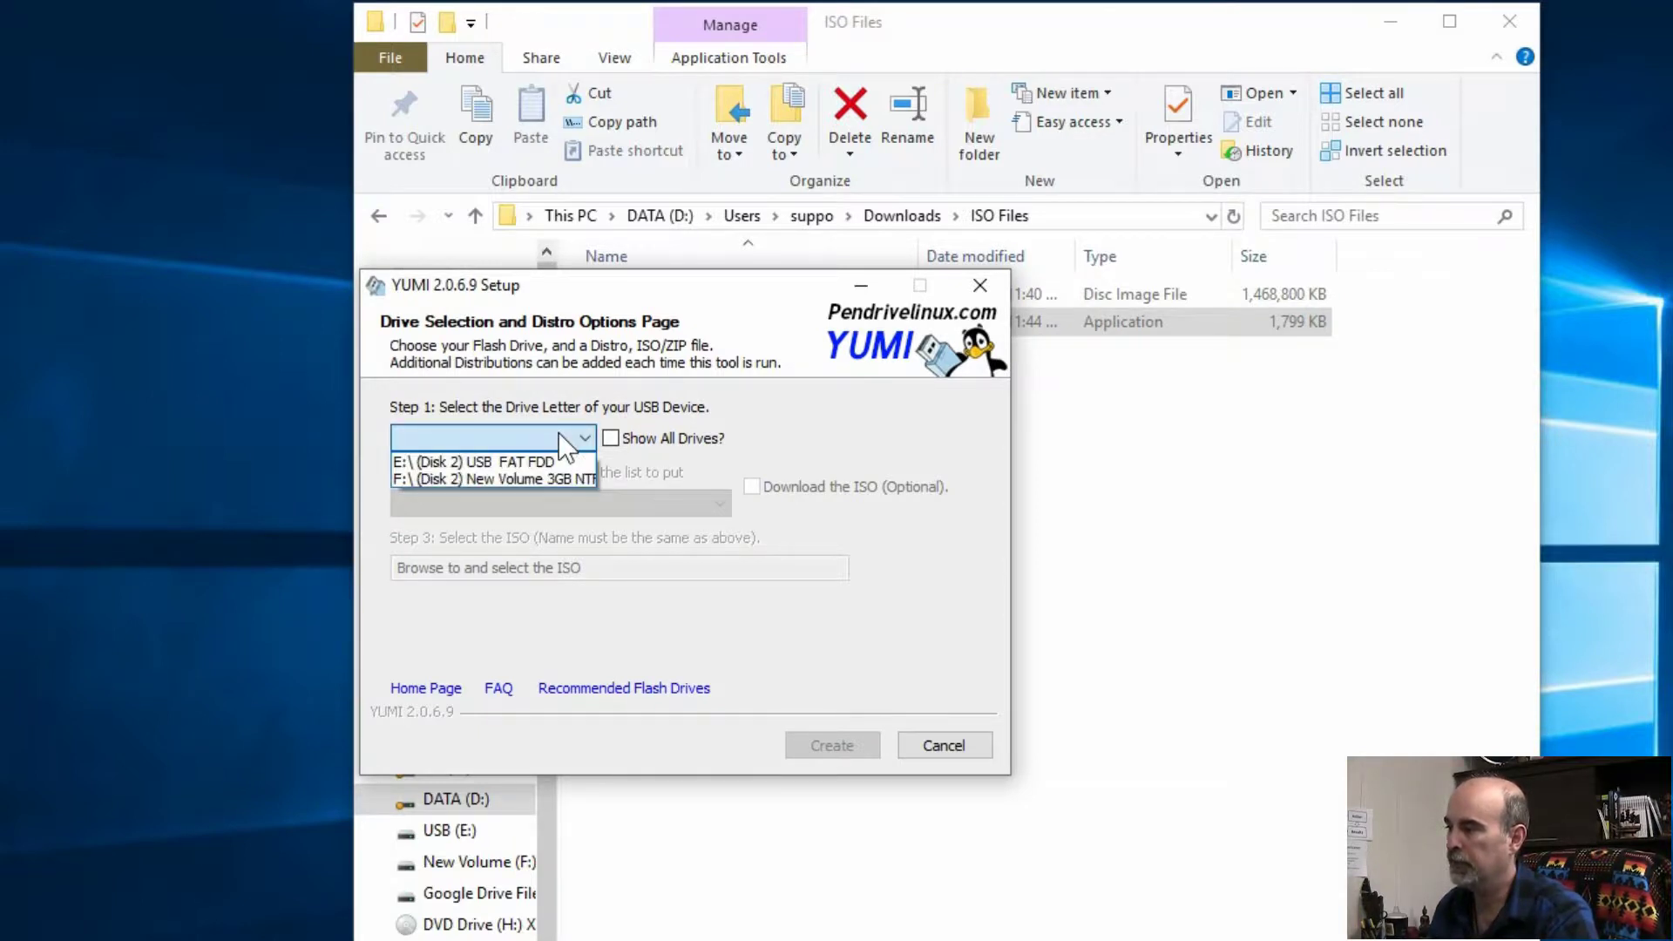
left_click(546, 478)
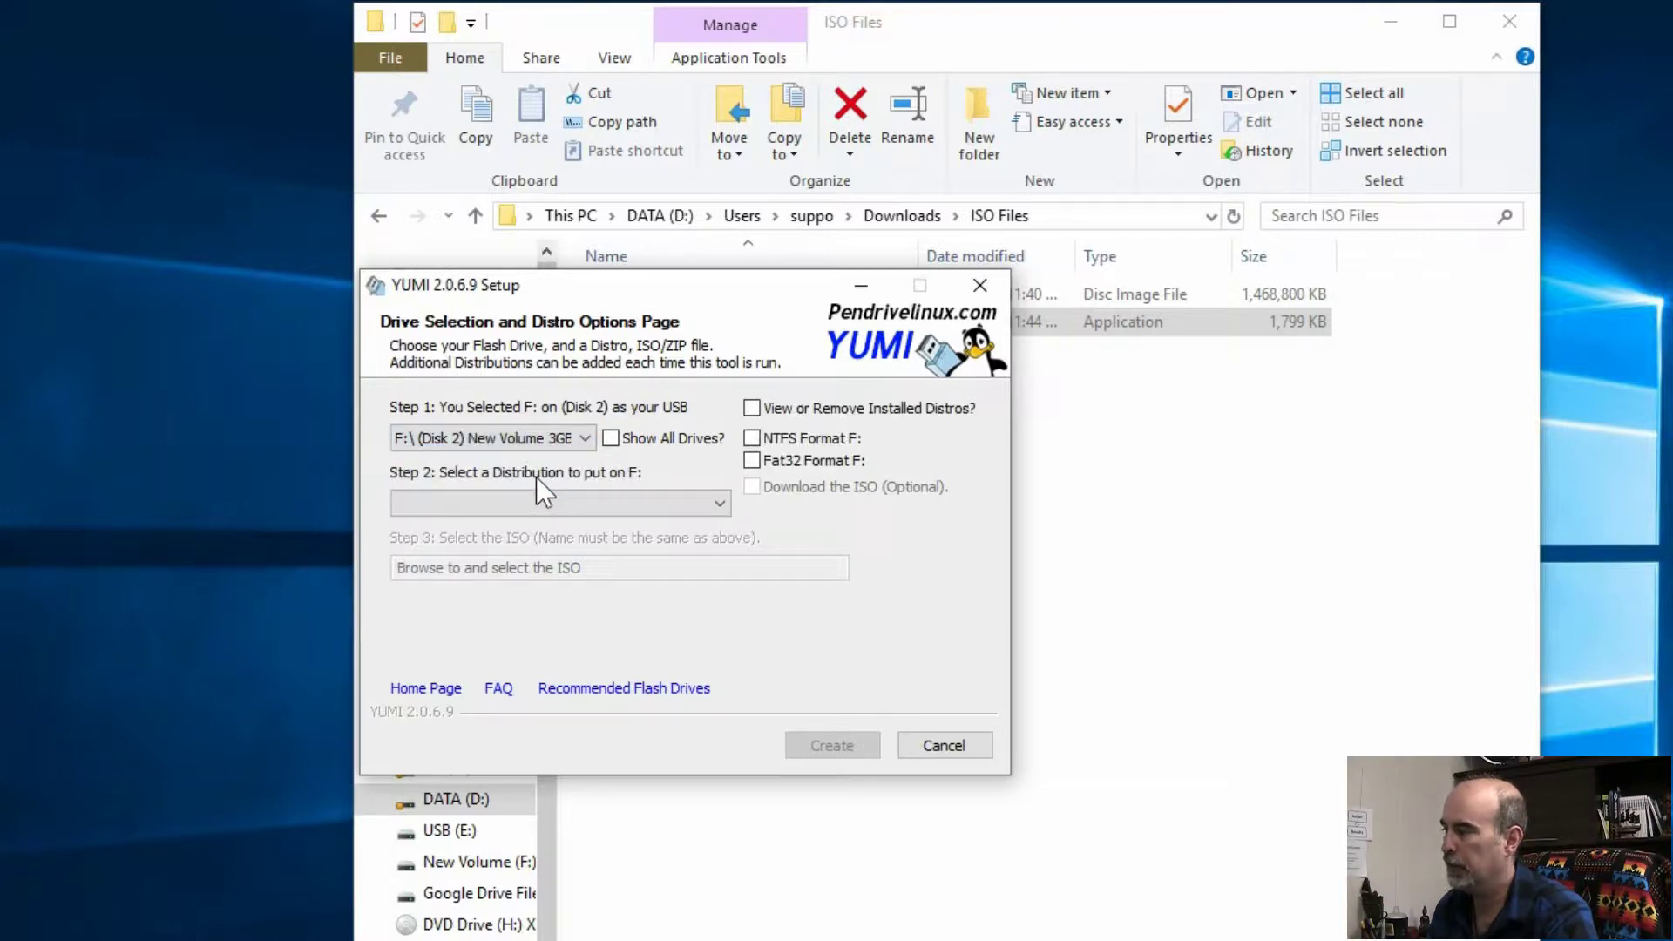
left_click(761, 438)
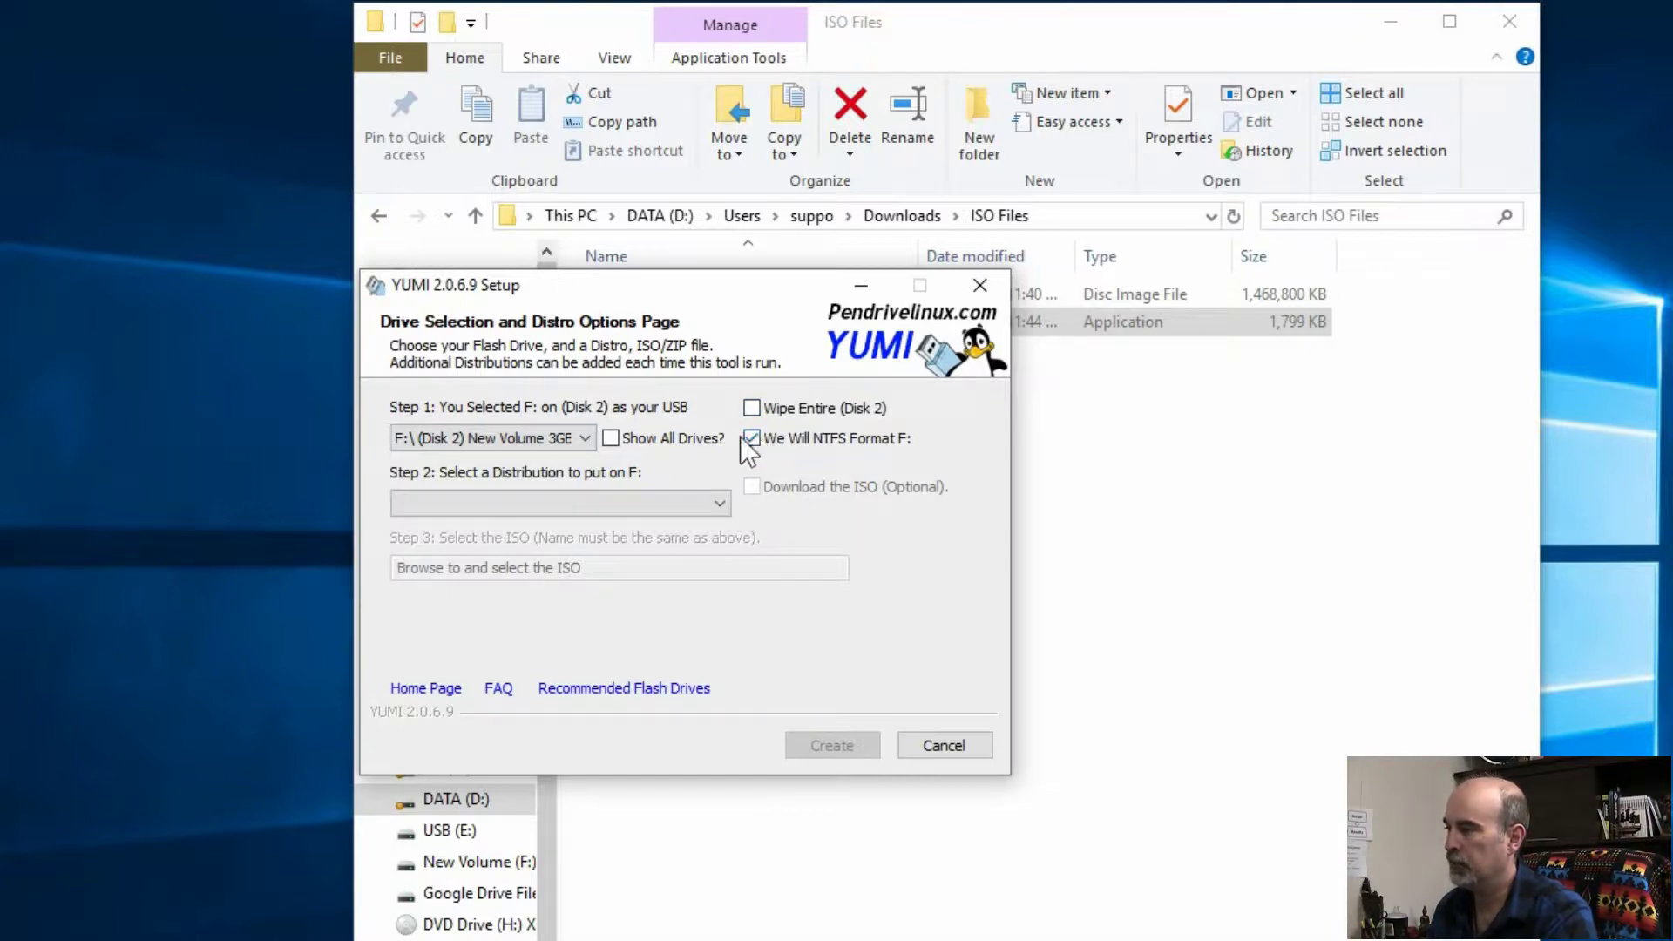
Look through YUMI's distribution list and select Xubuntu as the distribution to put on F:.
left_click(701, 500)
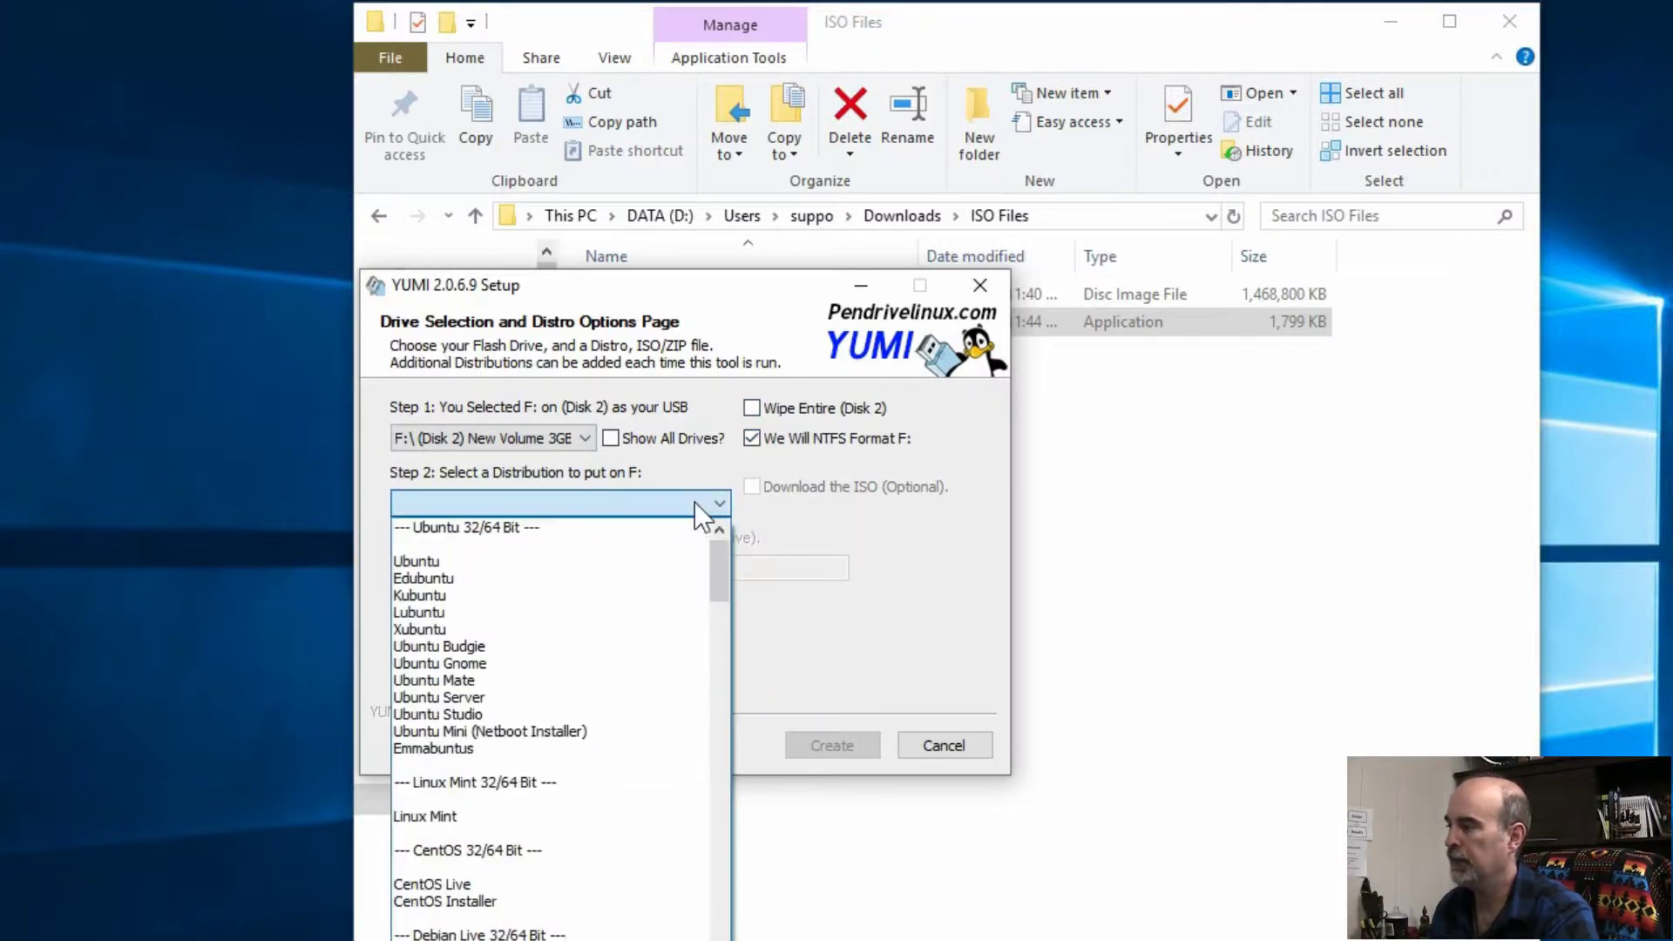
left_click(697, 505)
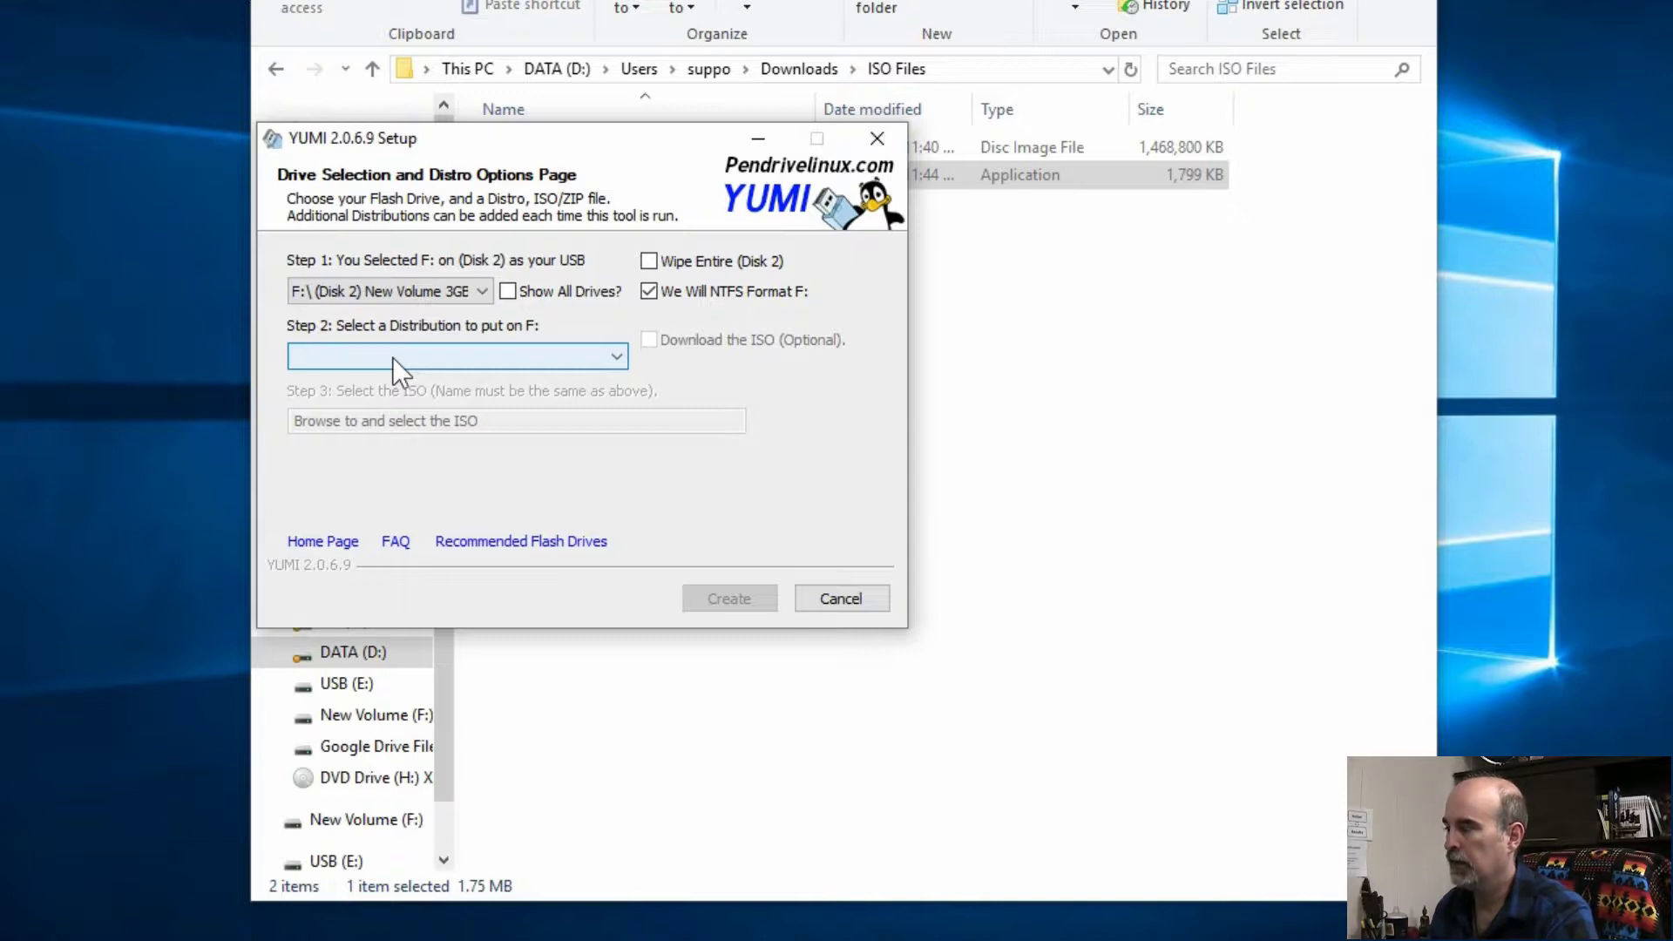
left_click(392, 358)
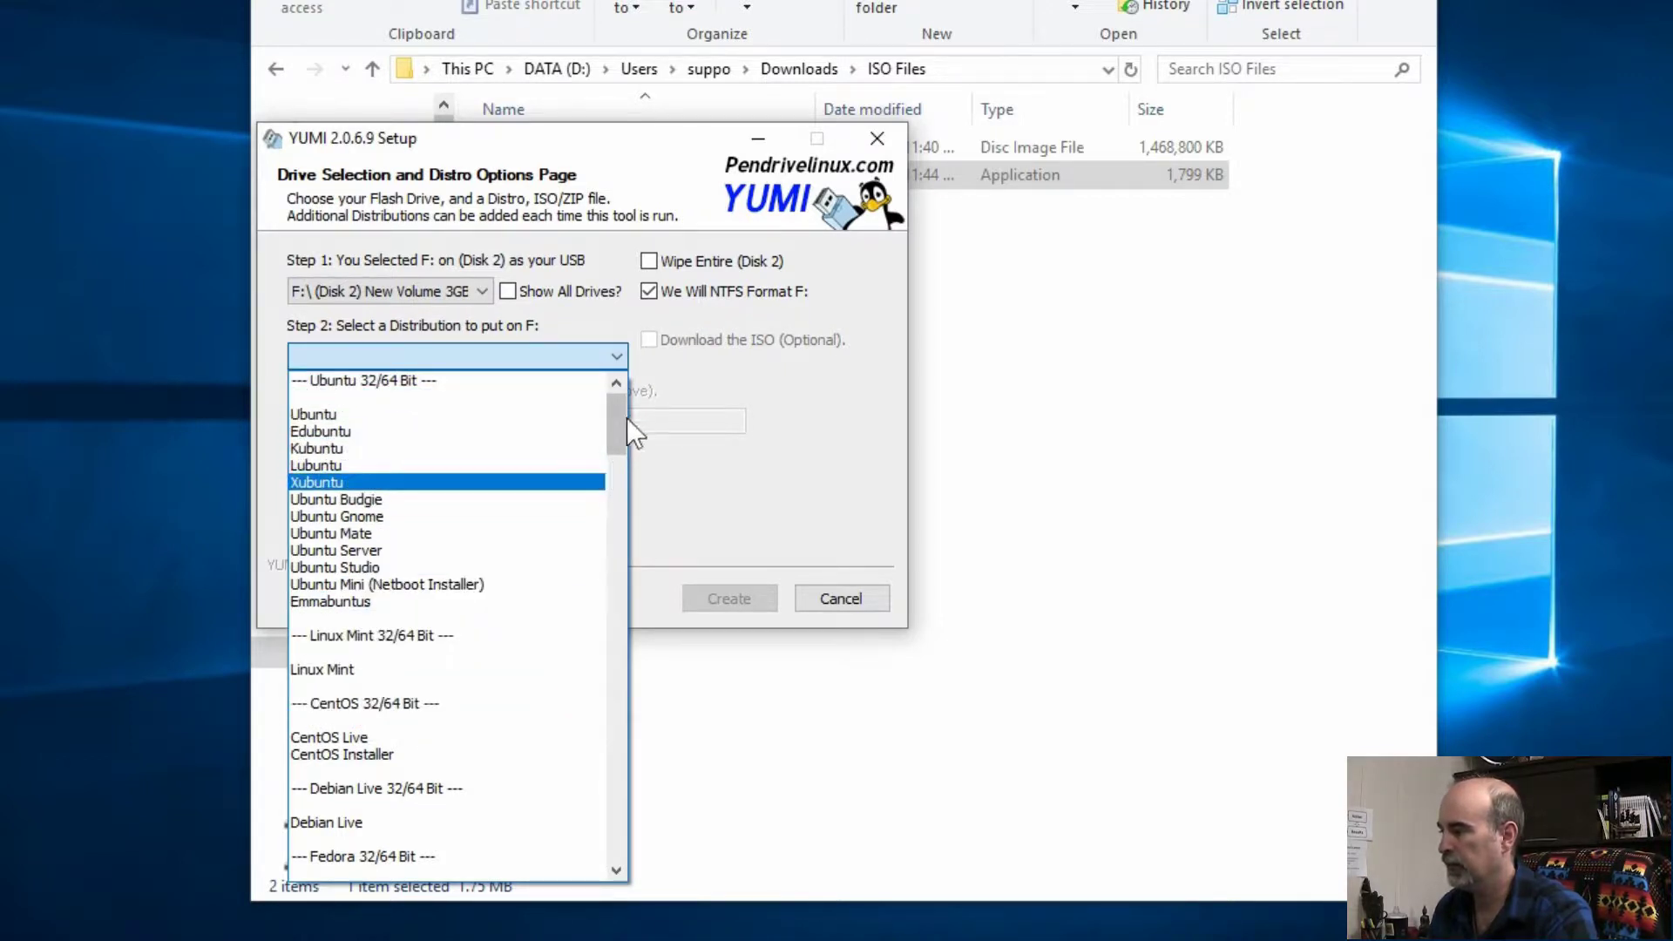
scroll(612, 430, "down", 9)
left_click_drag(606, 467, 610, 405)
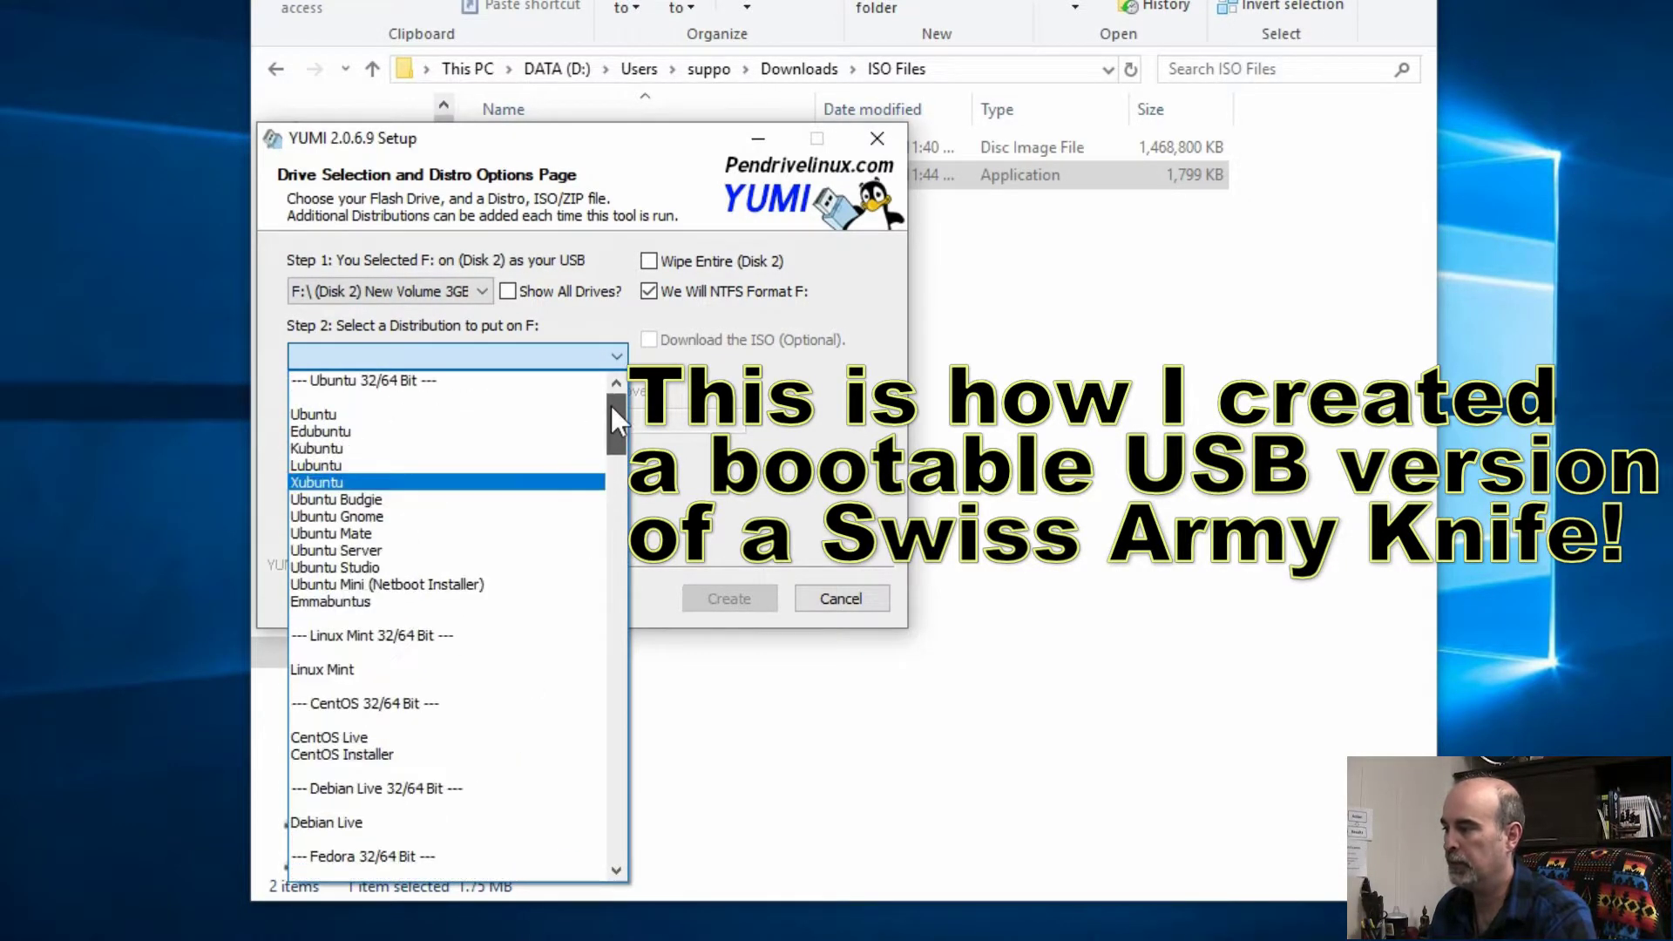
left_click(388, 482)
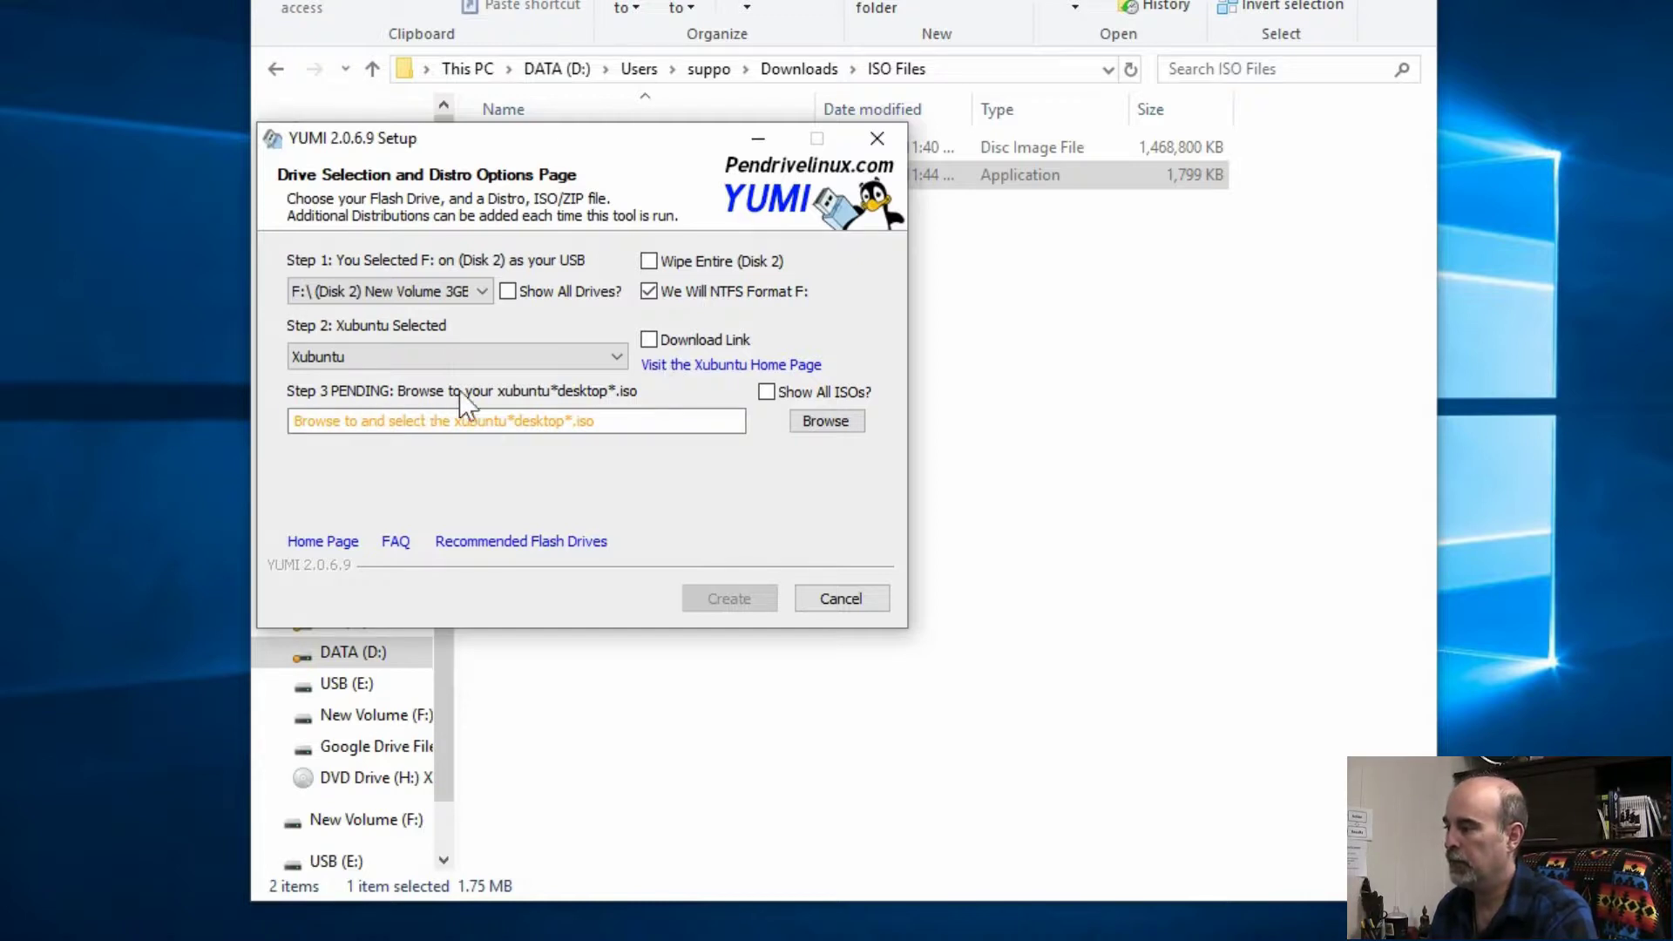
Choose xubuntu-18.04.3-desktop-i386.iso as the source image and create the bootable drive on F:, approving the NTFS format.
left_click(834, 420)
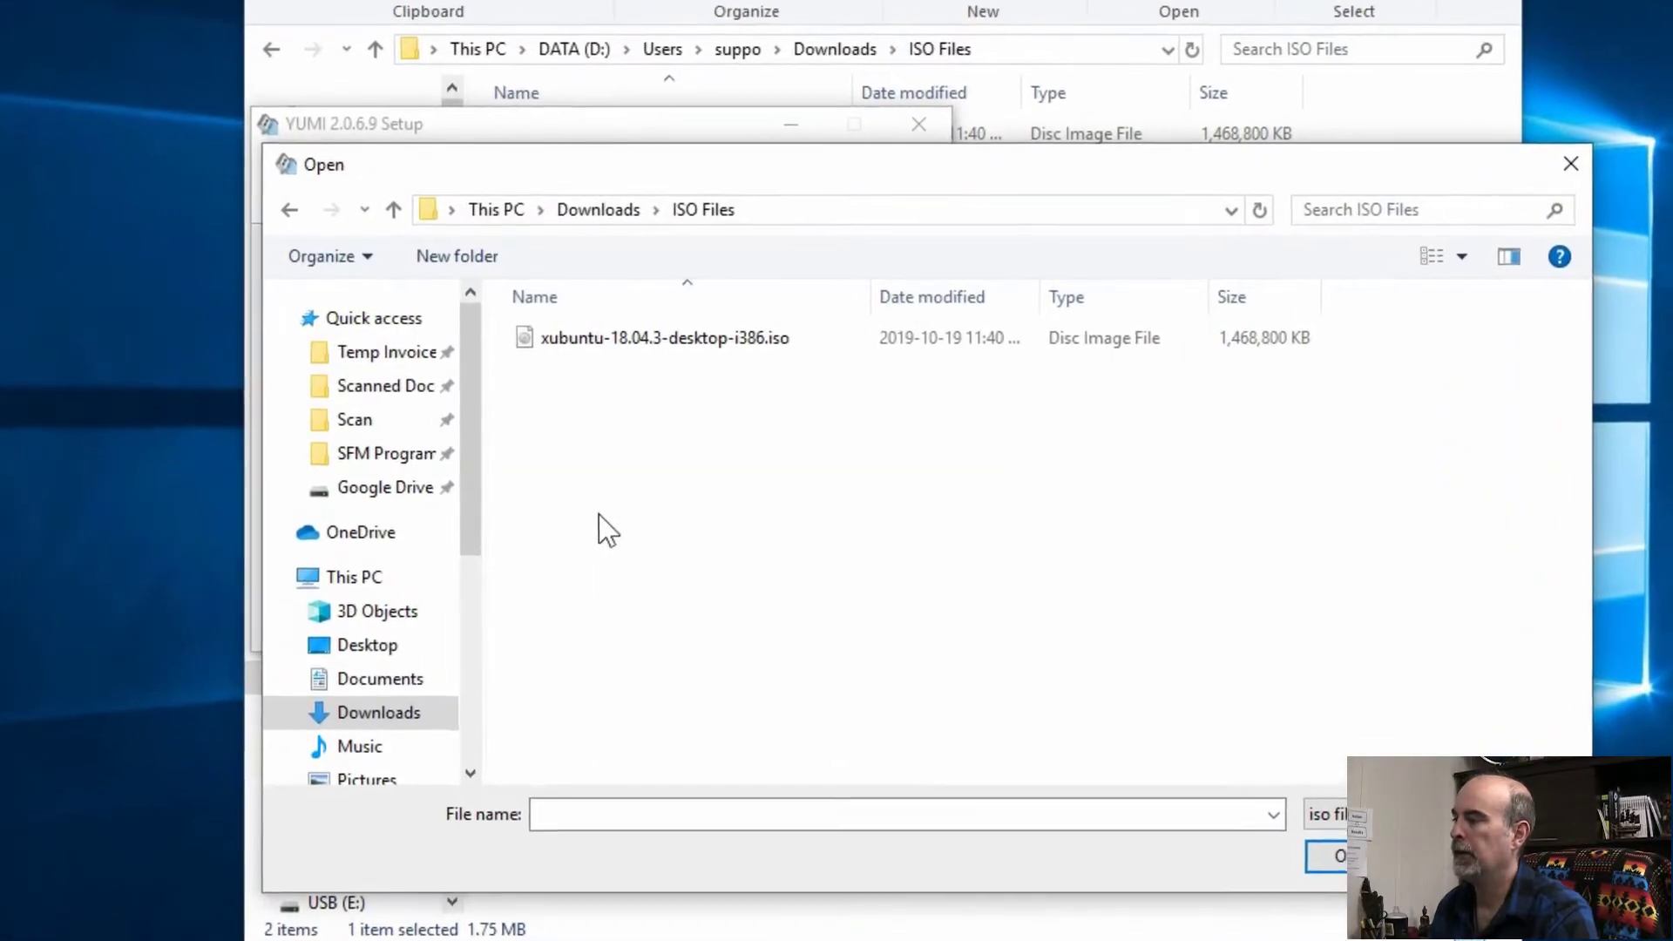
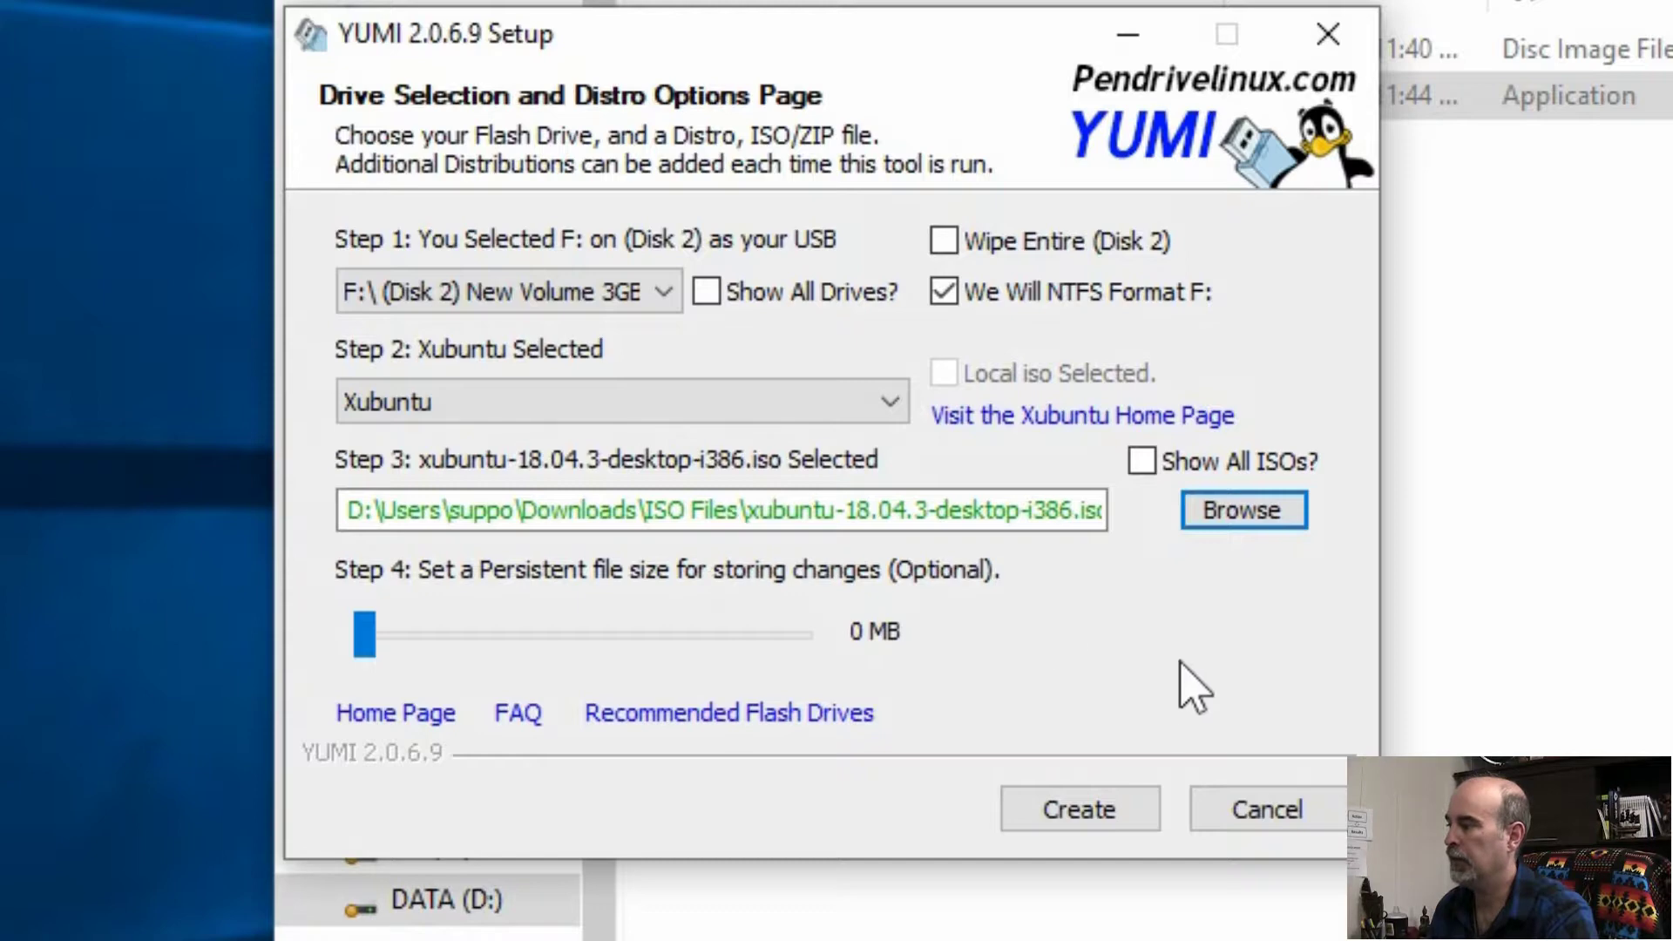
left_click(1081, 814)
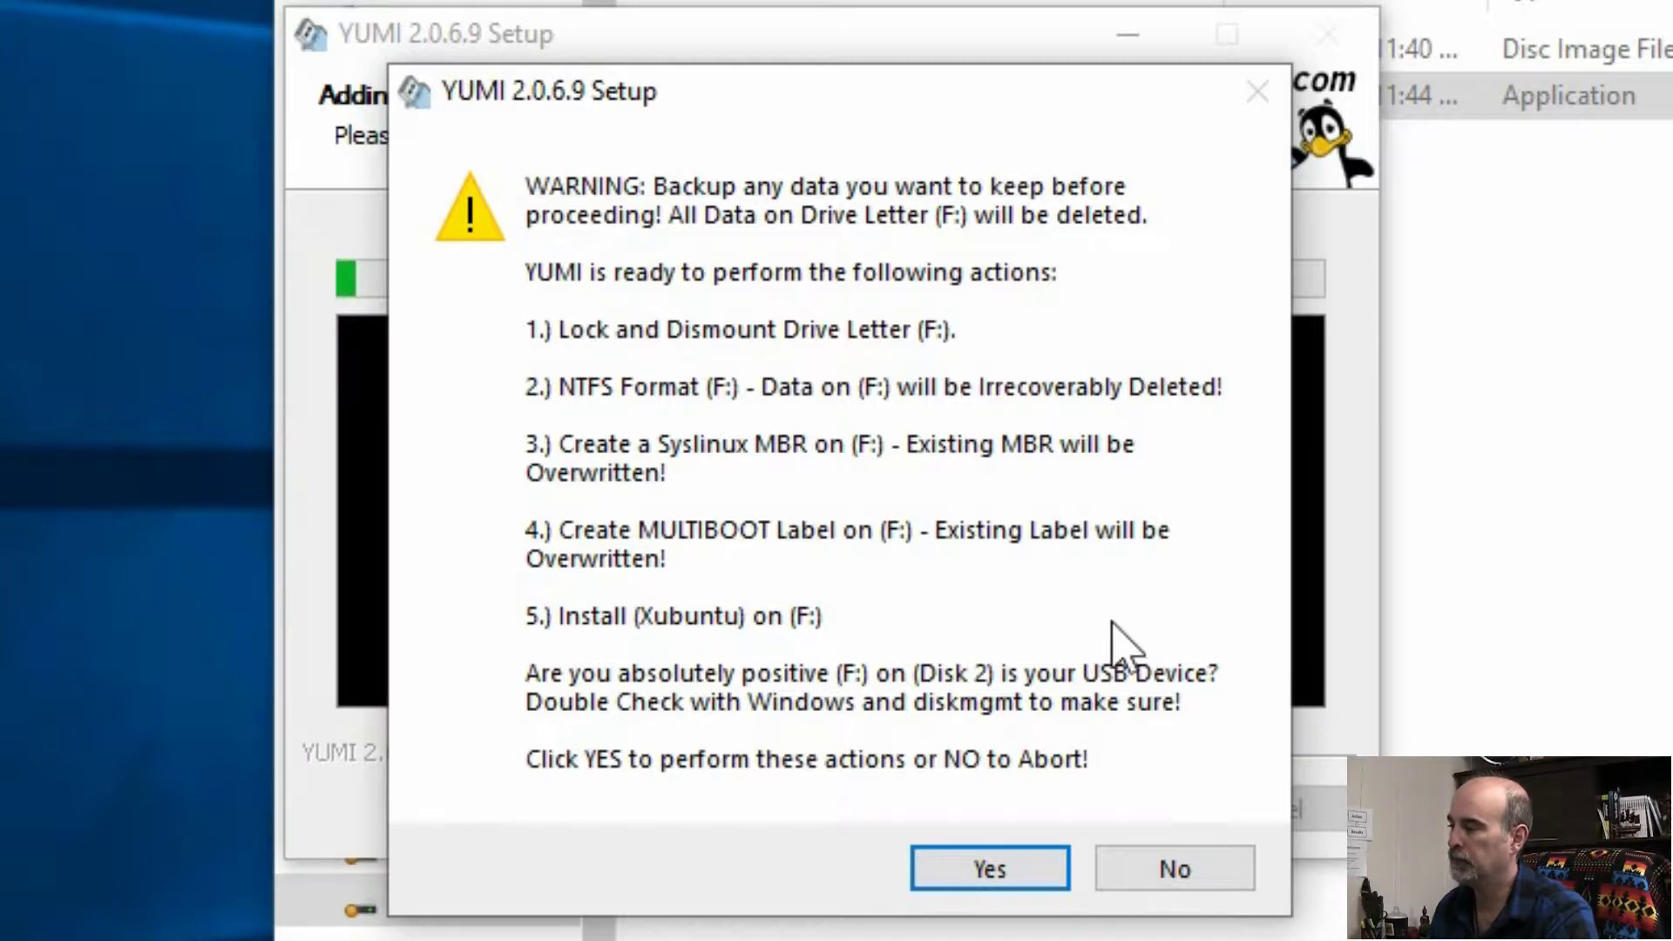
left_click(985, 871)
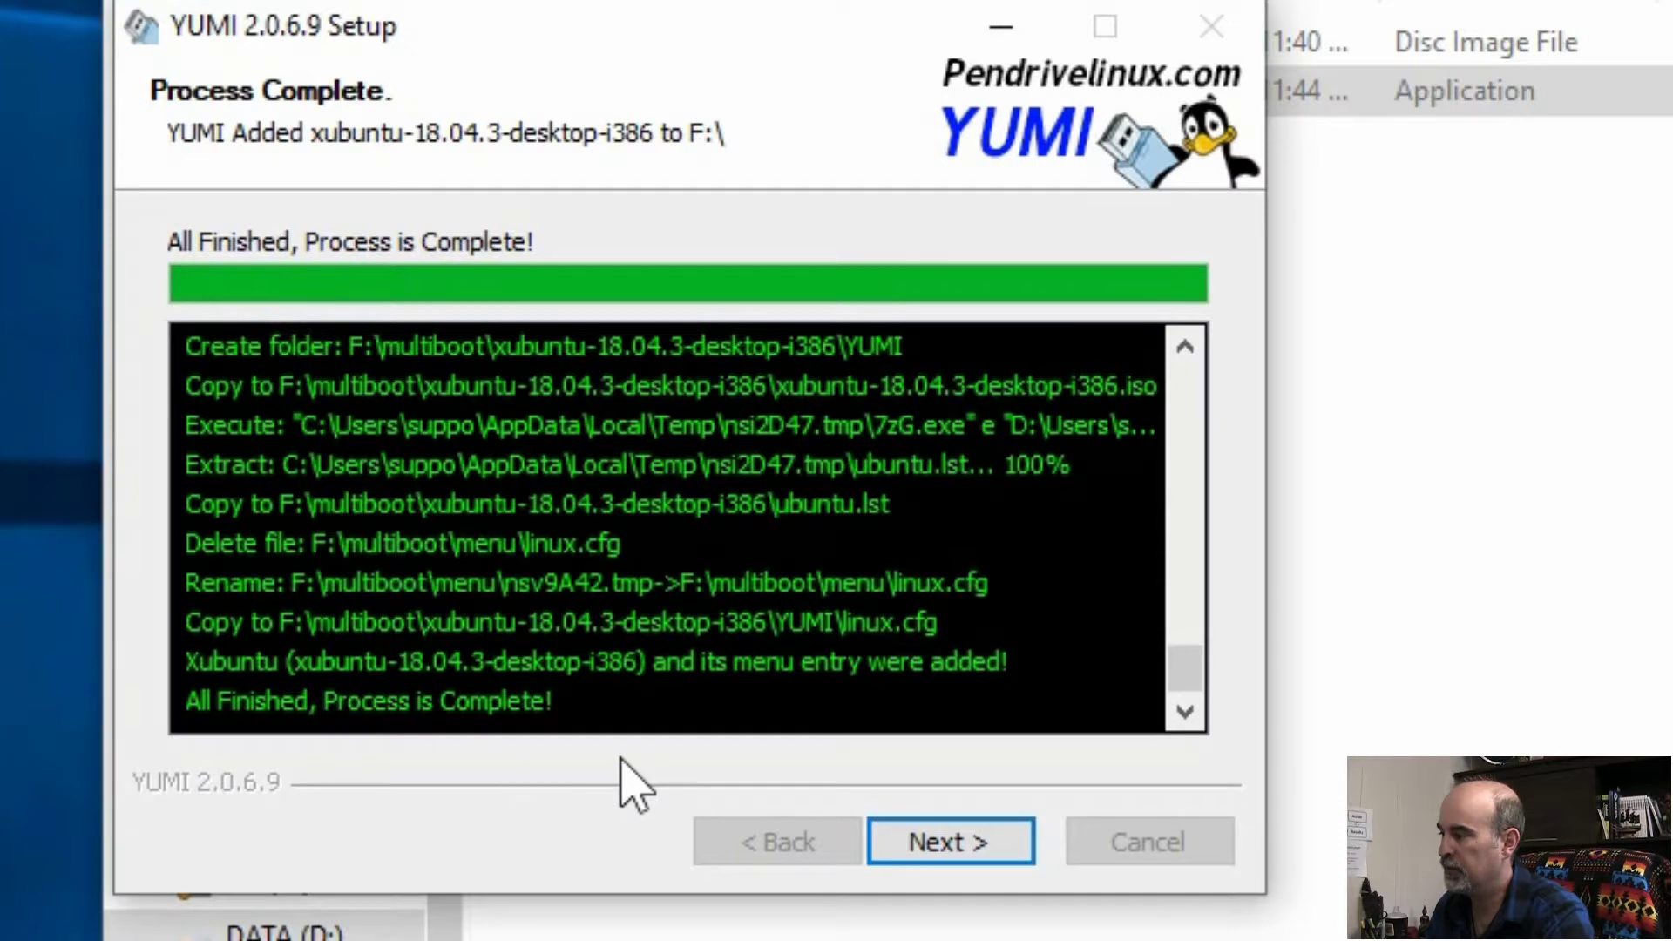
Decline adding more distributions to F: and finish the YUMI setup.
left_click(943, 858)
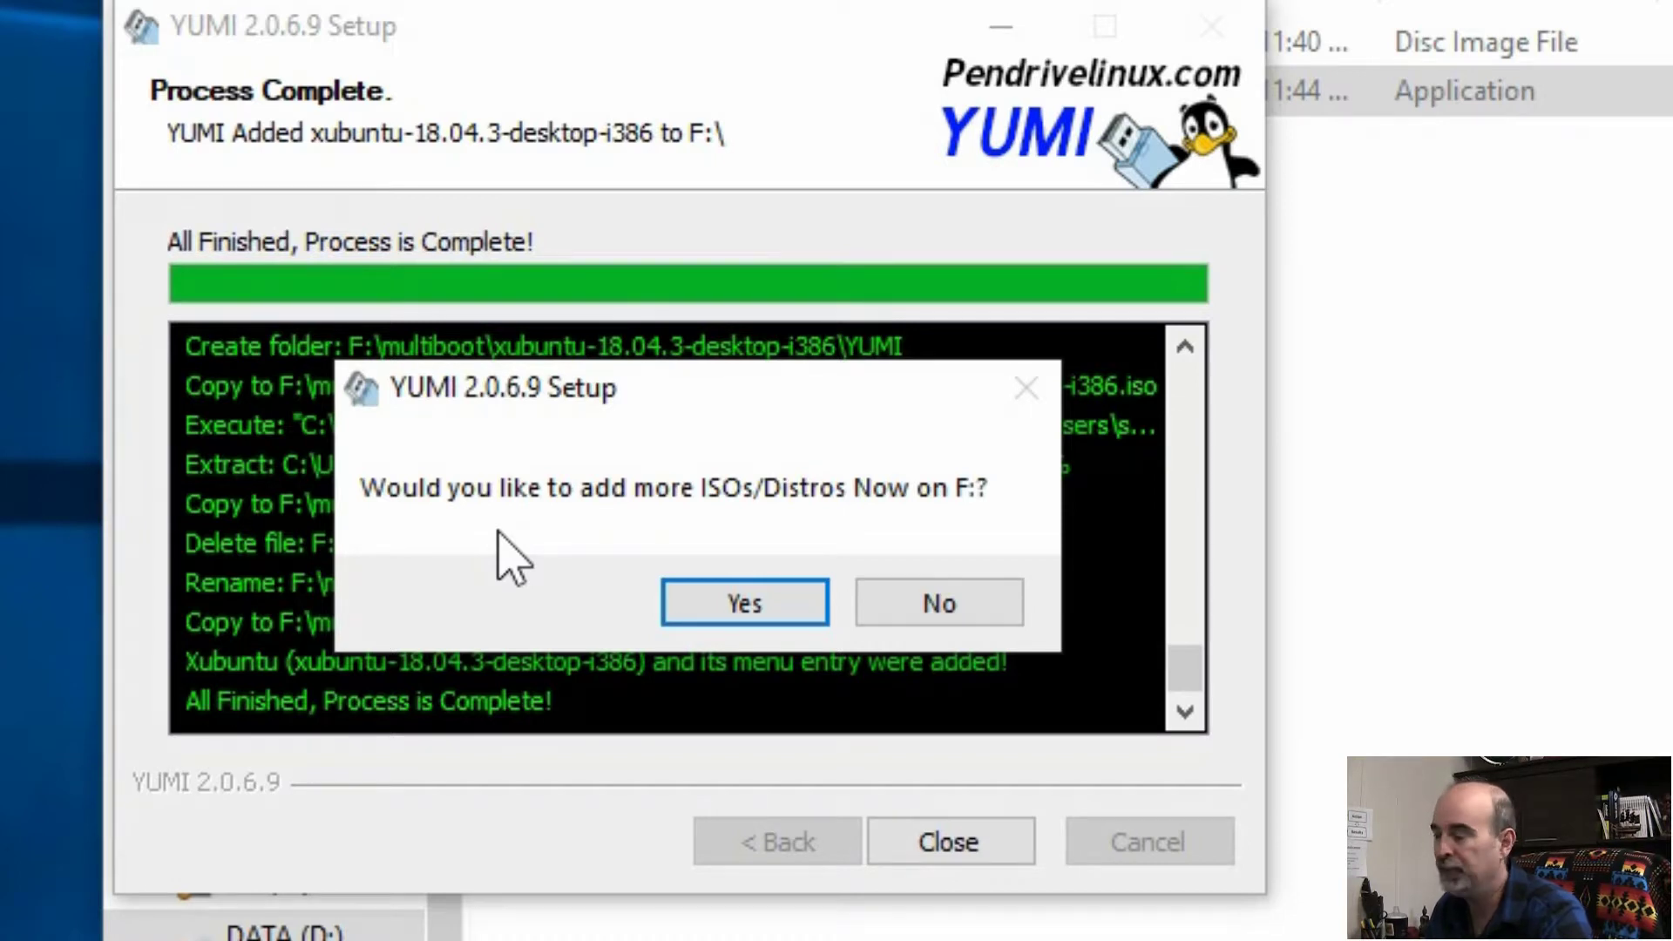
left_click(956, 610)
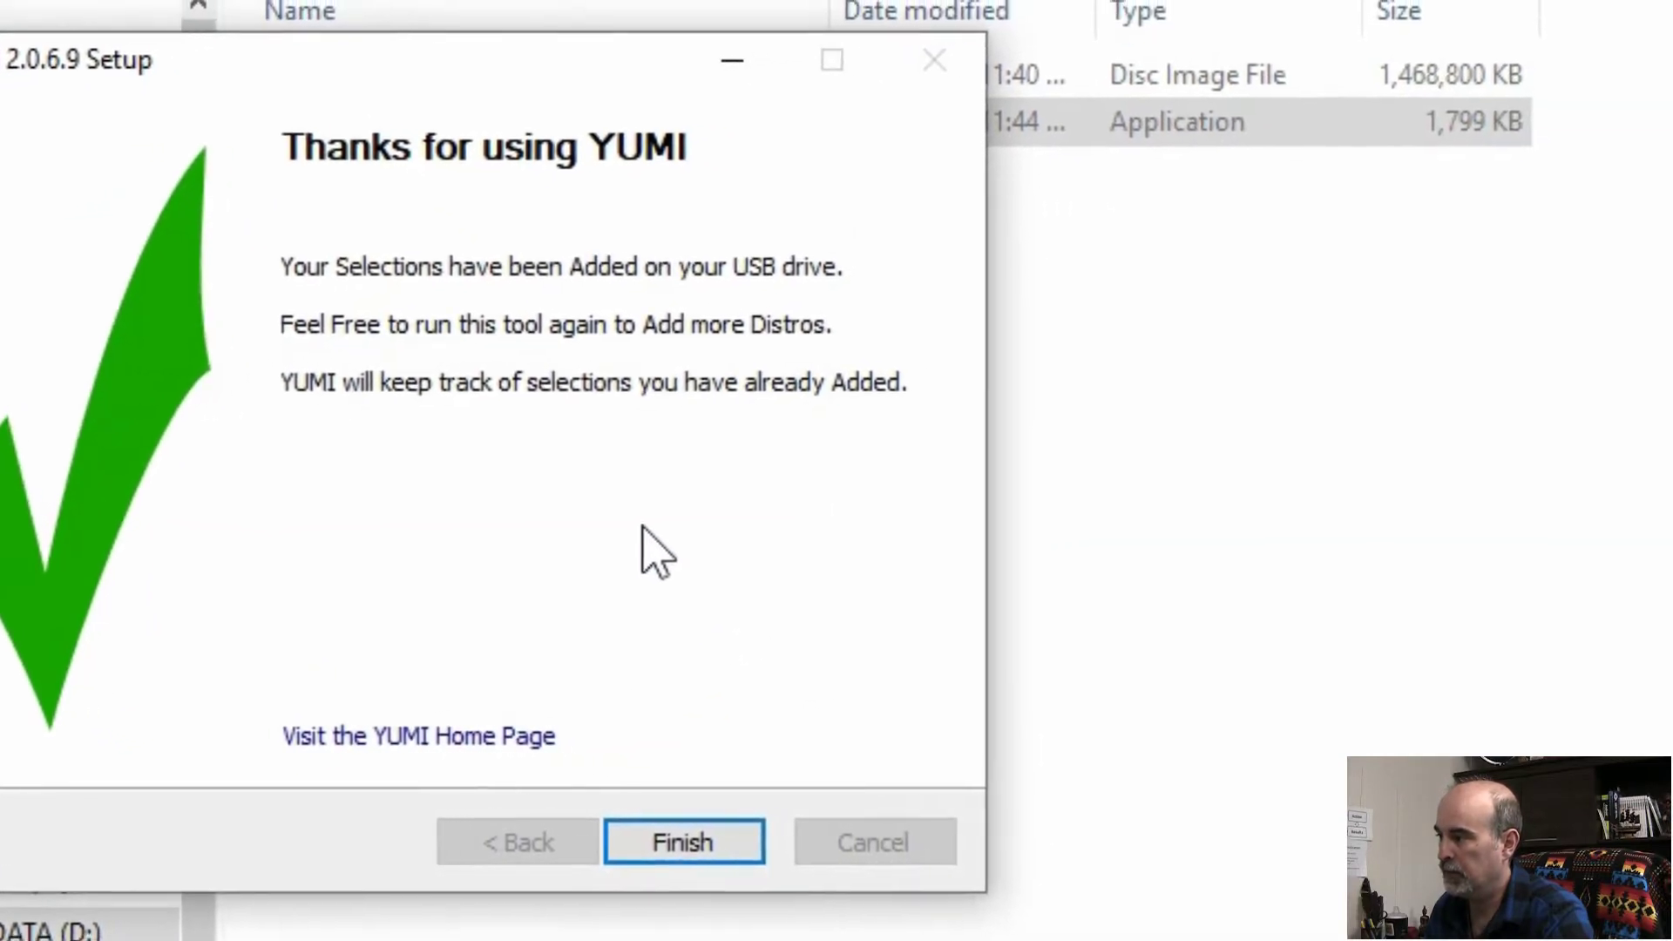
left_click(477, 797)
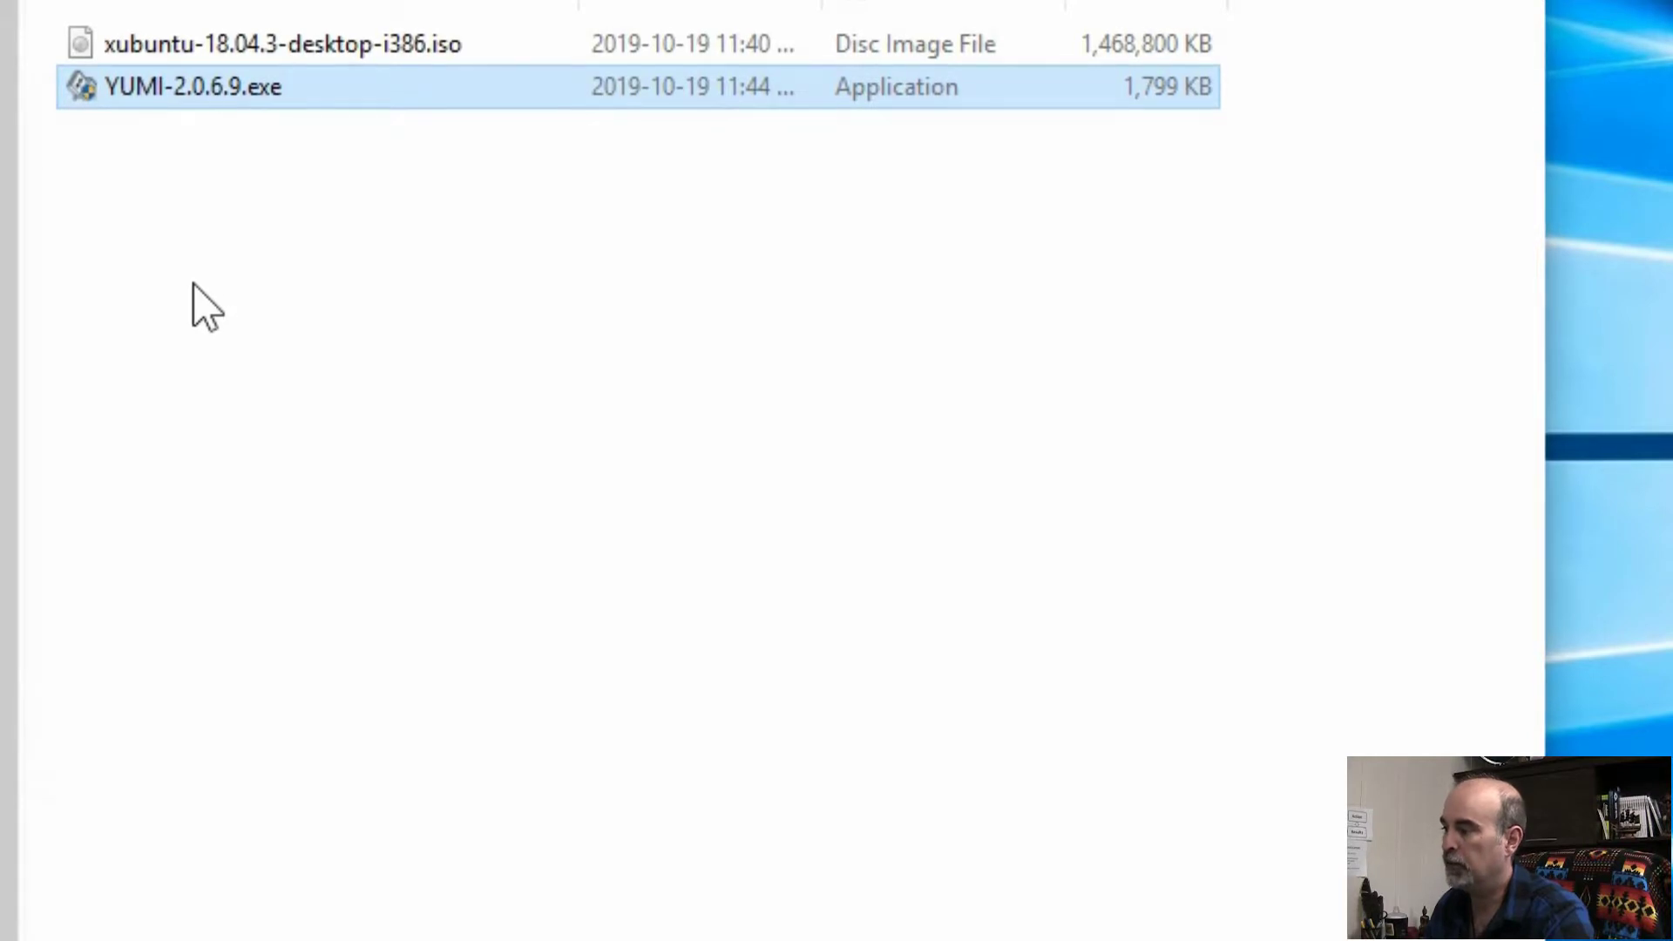
Open the MULTIBOOT (F:) drive from This PC and look inside its multiboot folder.
key("alt+Left")
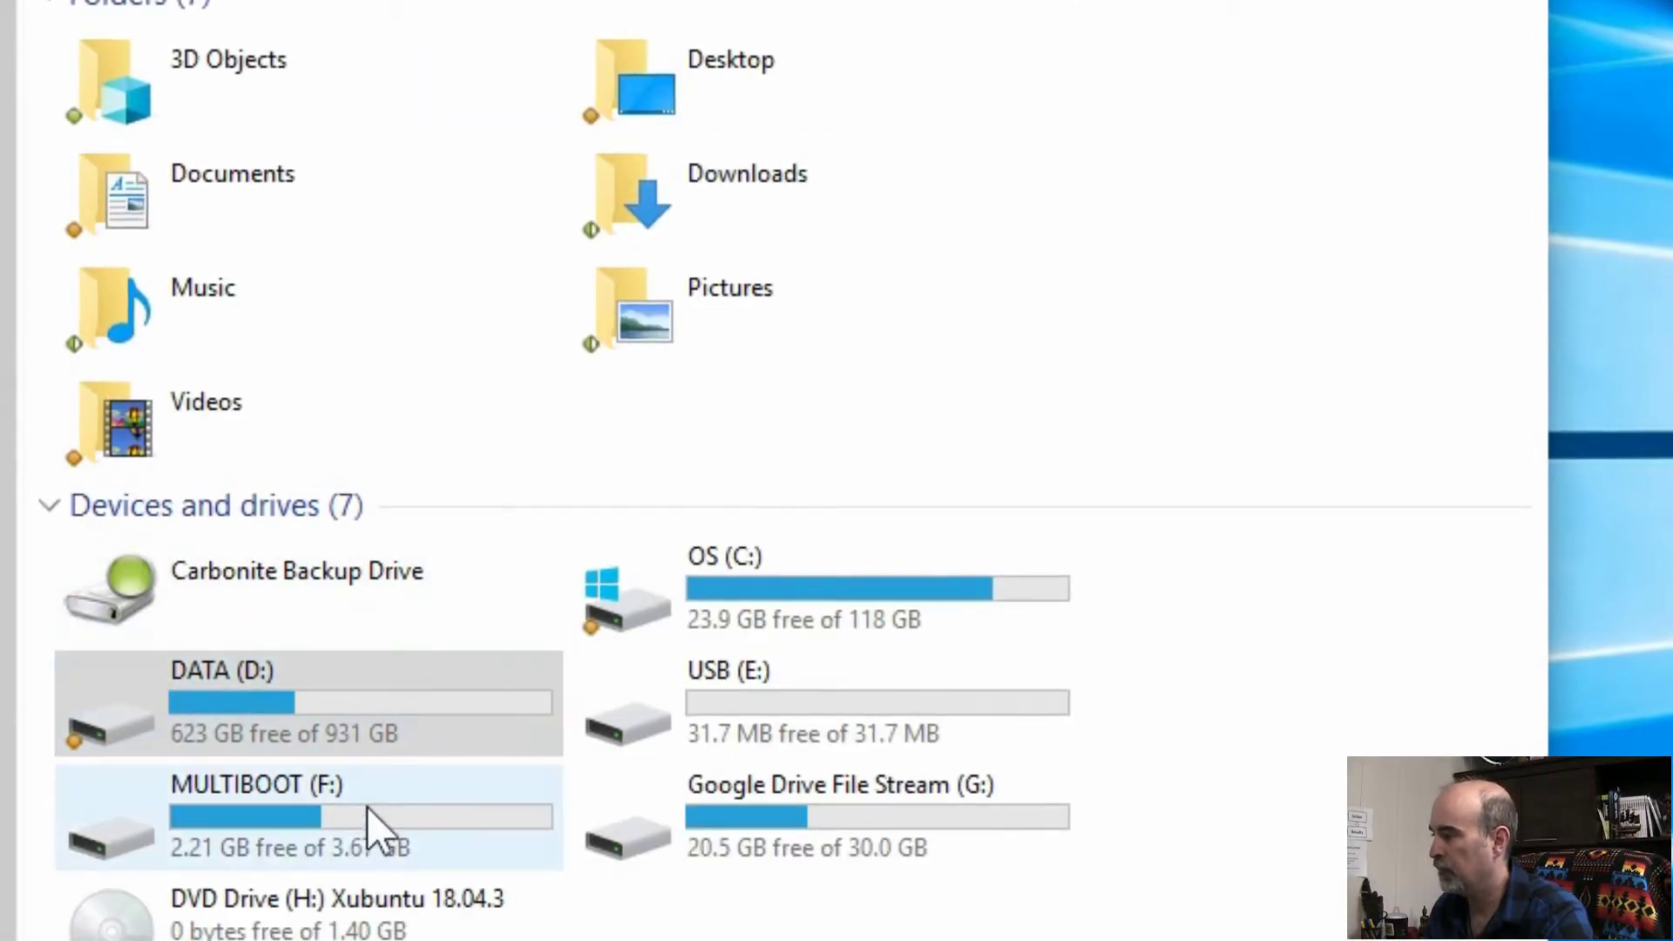
left_click(277, 838)
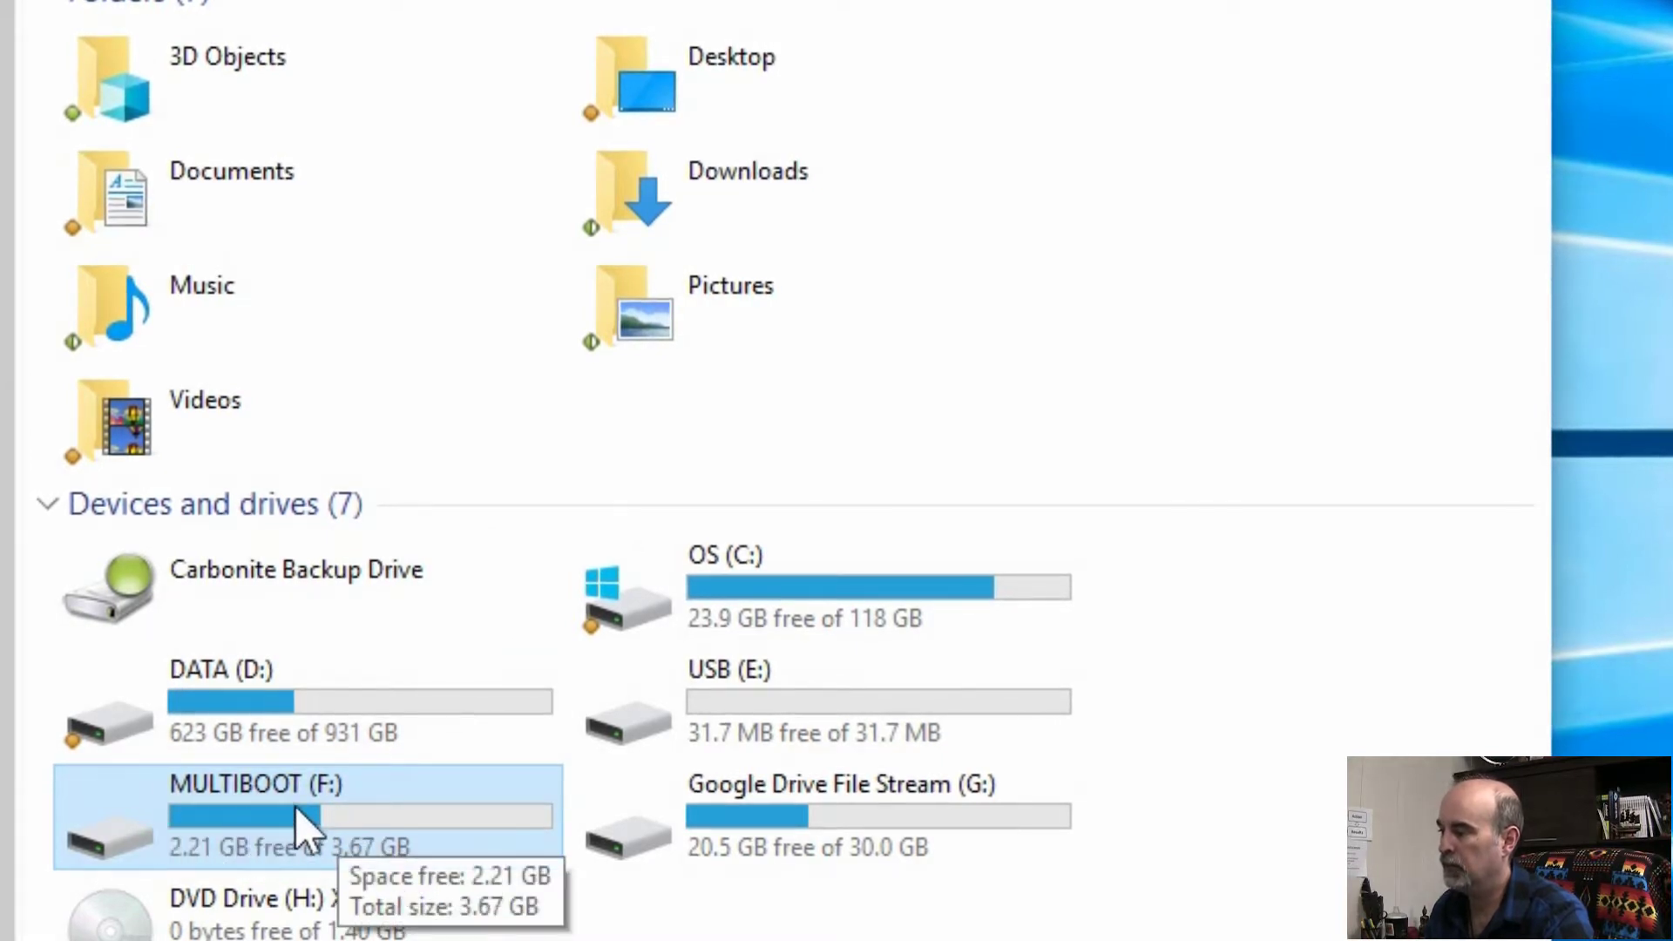
double_click(458, 803)
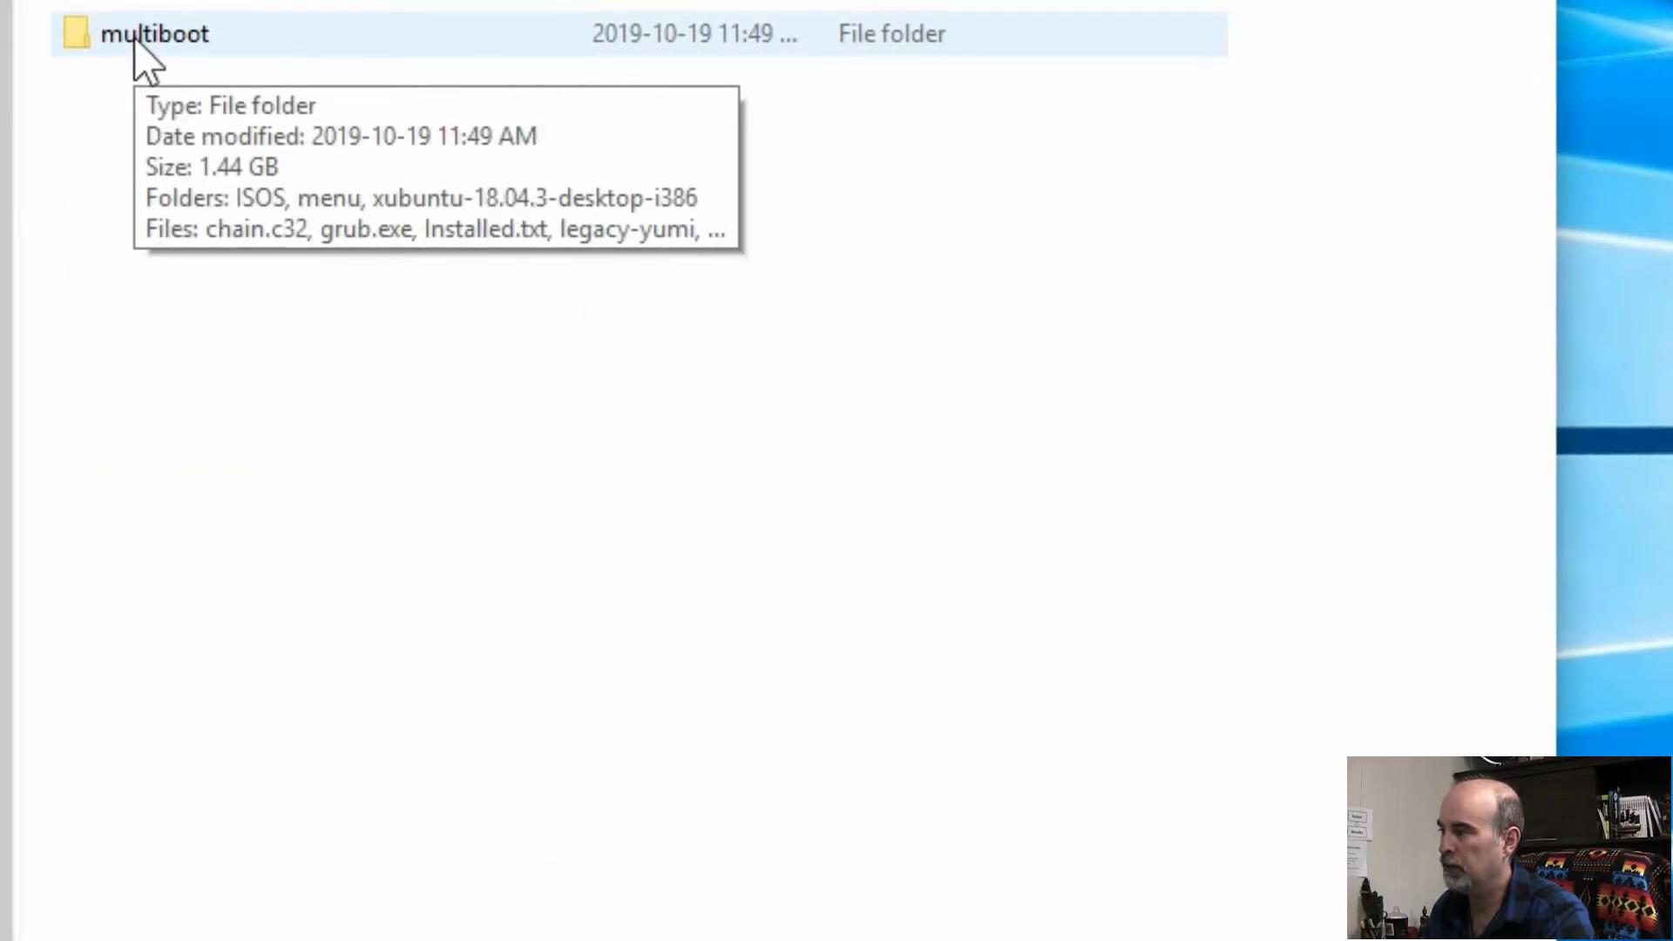
double_click(140, 39)
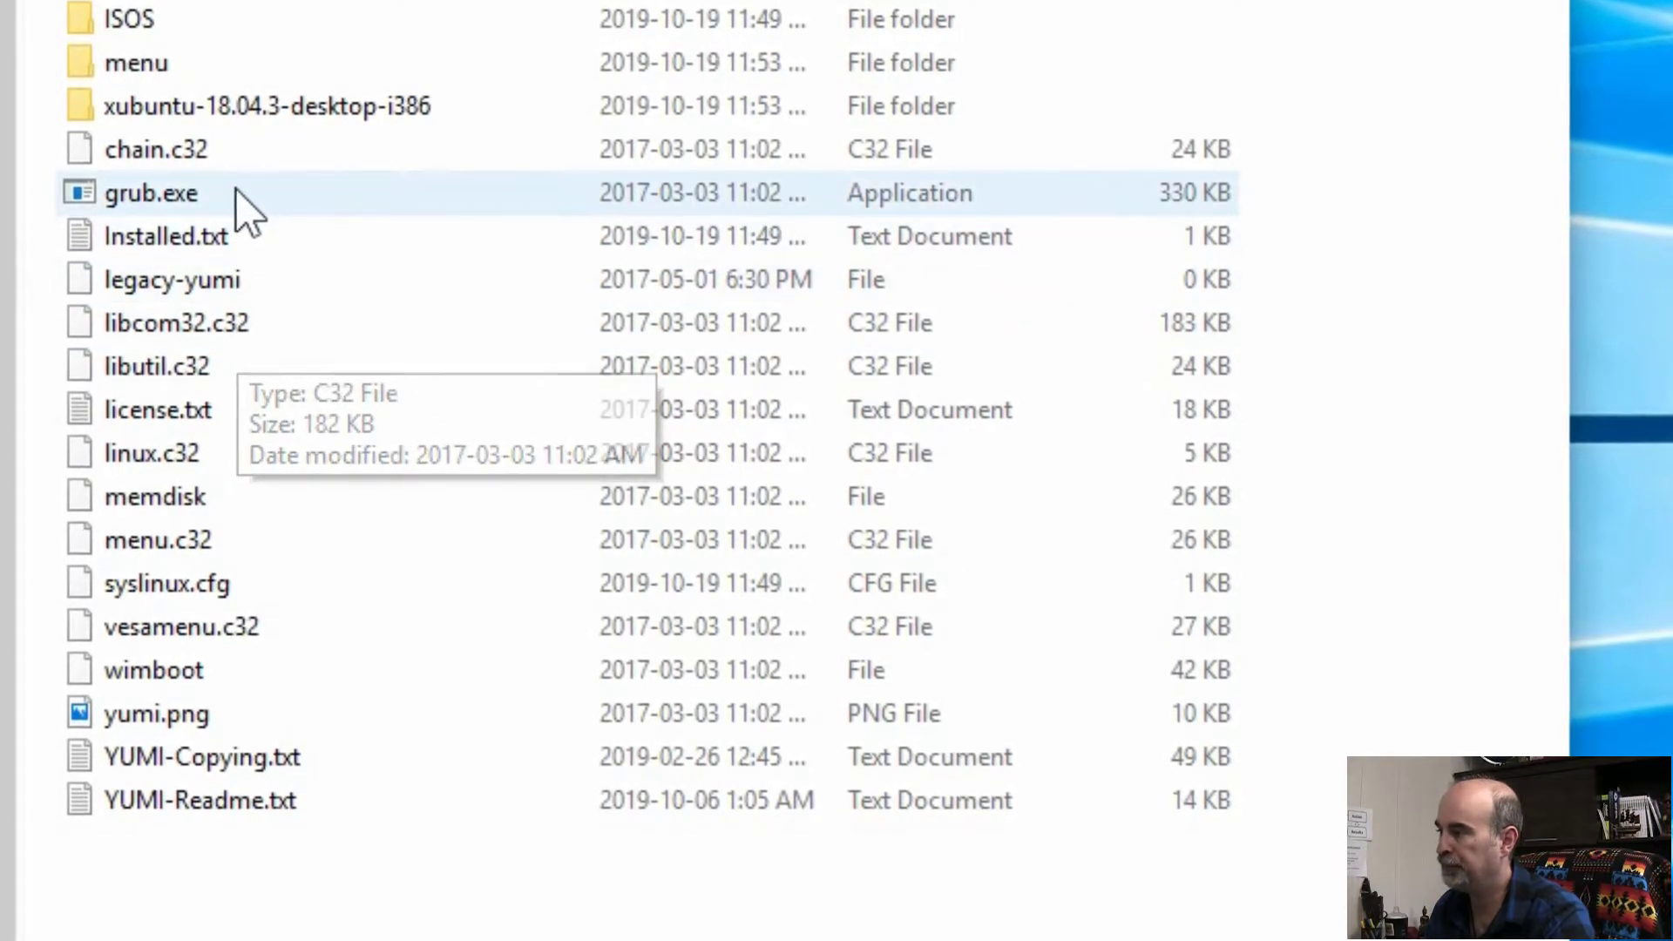
Open the xubuntu-18.04.3-desktop-i386 folder on the USB drive and check for the copied Xubuntu ISO file.
left_click(244, 106)
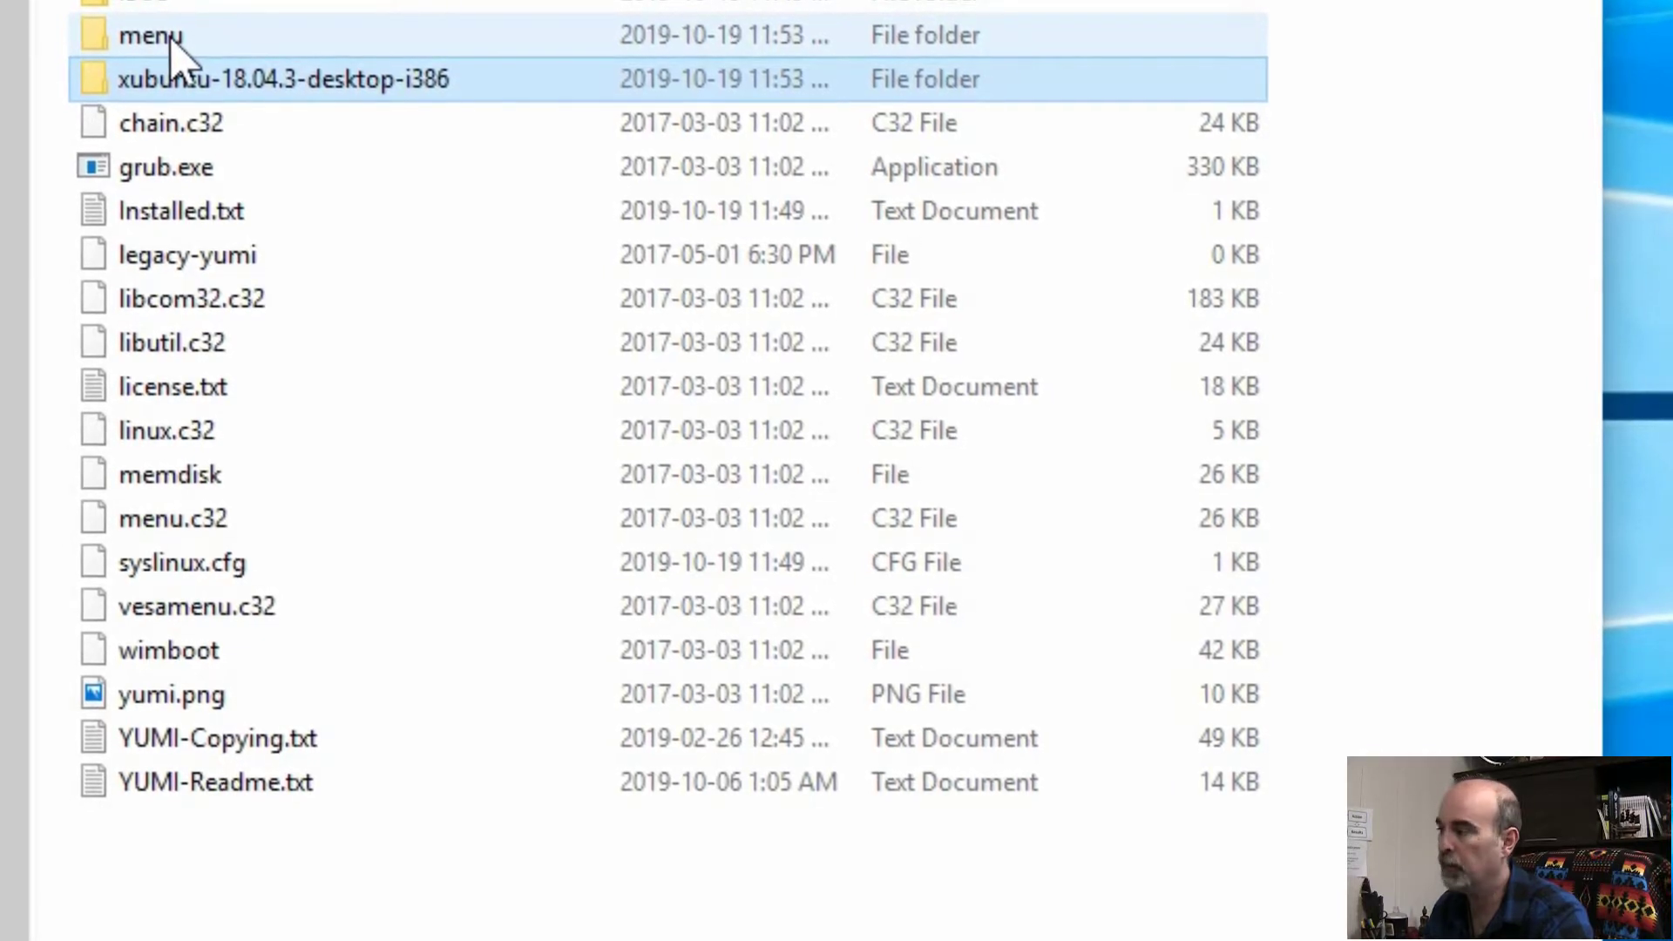
left_click(249, 87)
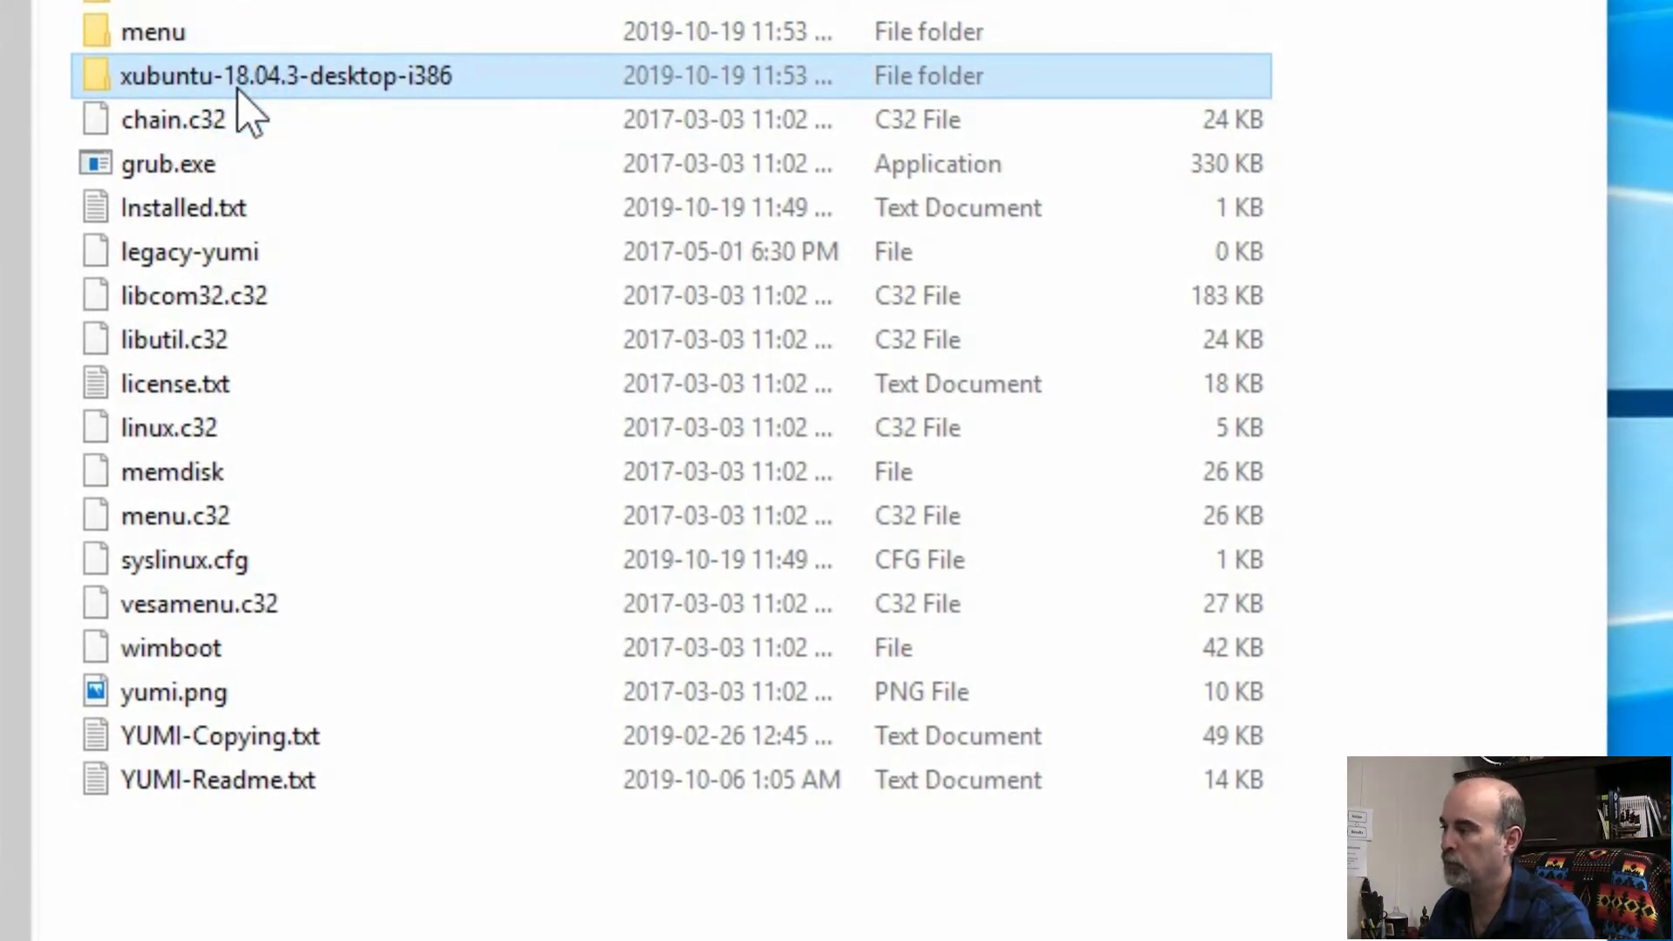
left_click(471, 152)
left_click(422, 79)
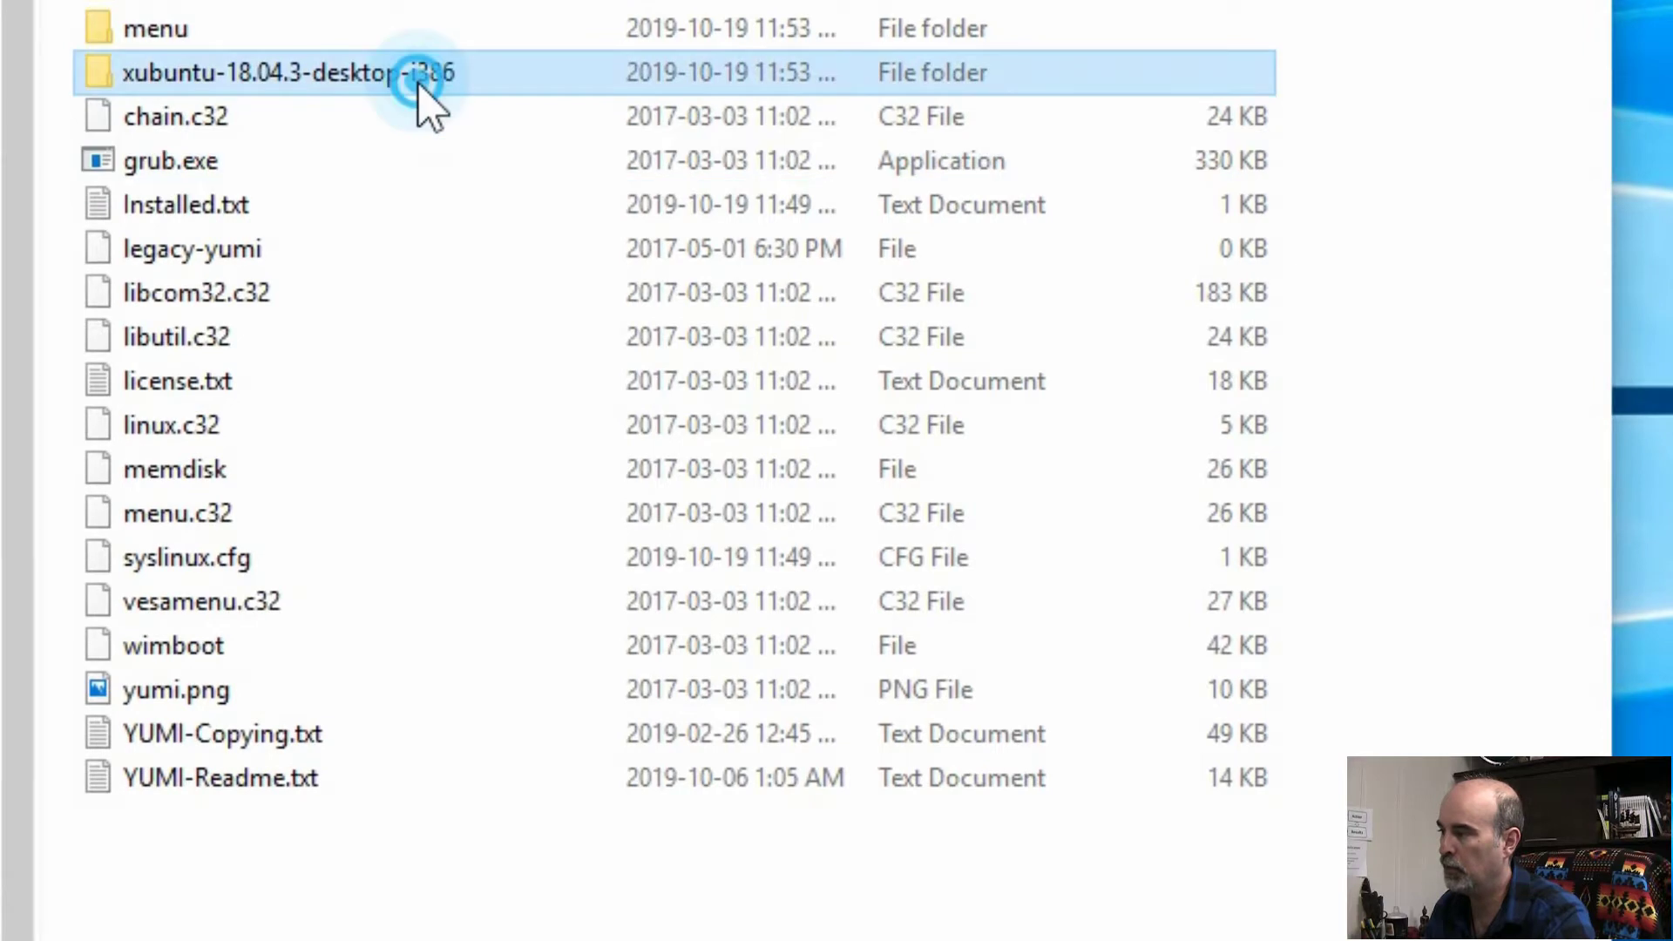
double_click(422, 78)
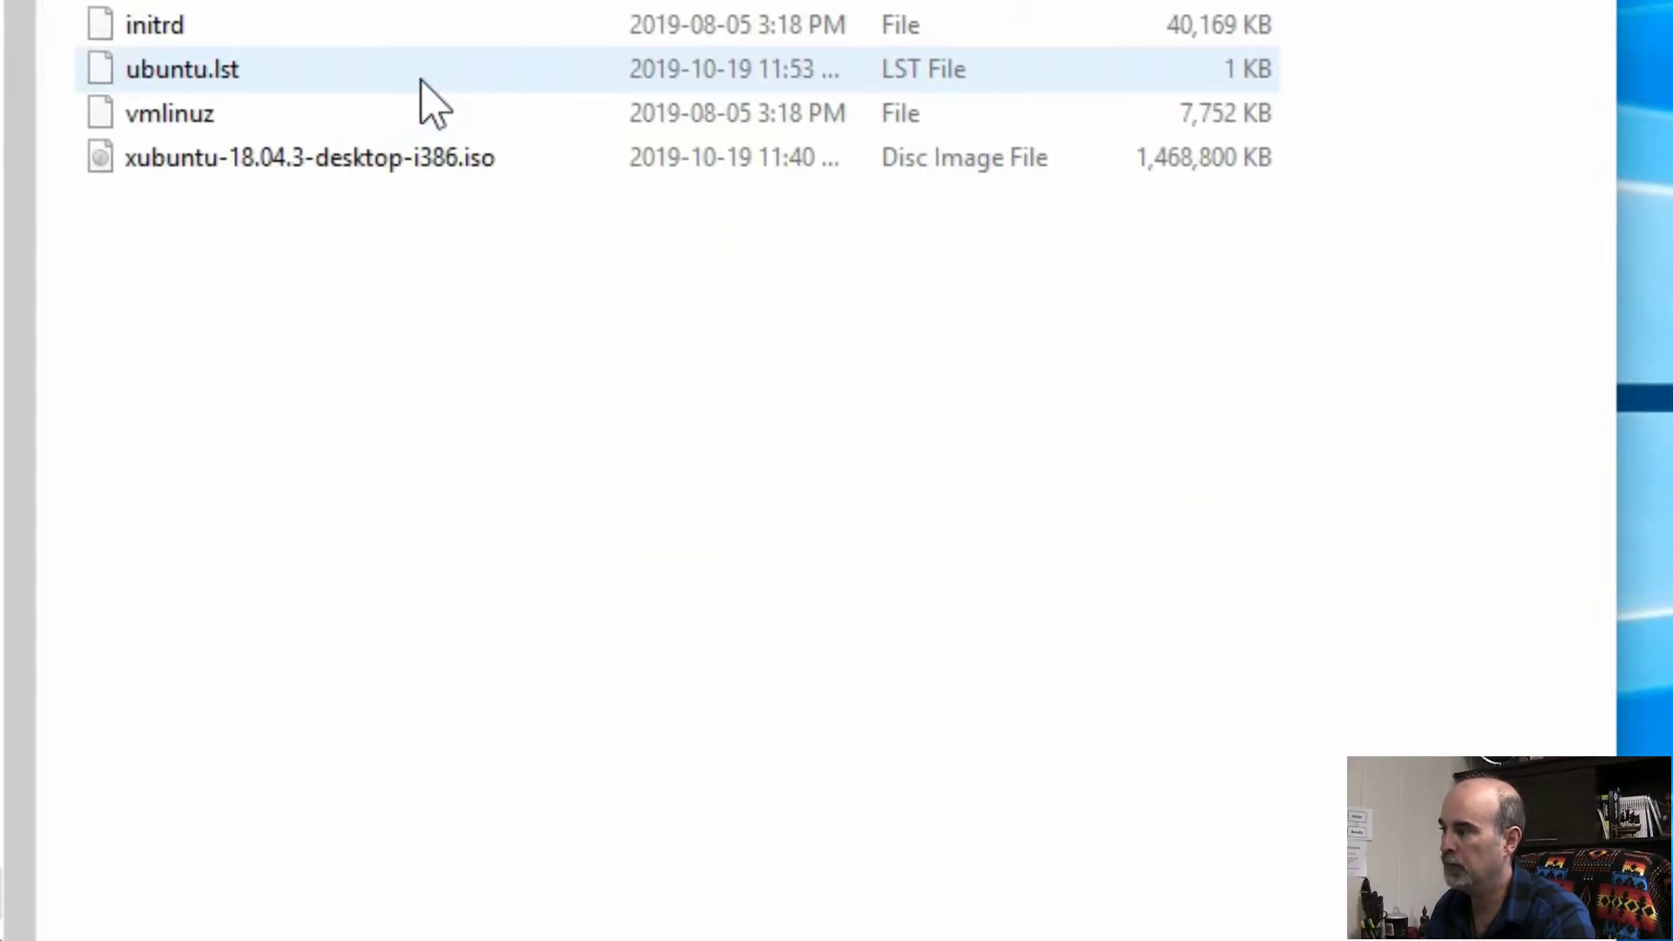
left_click(404, 152)
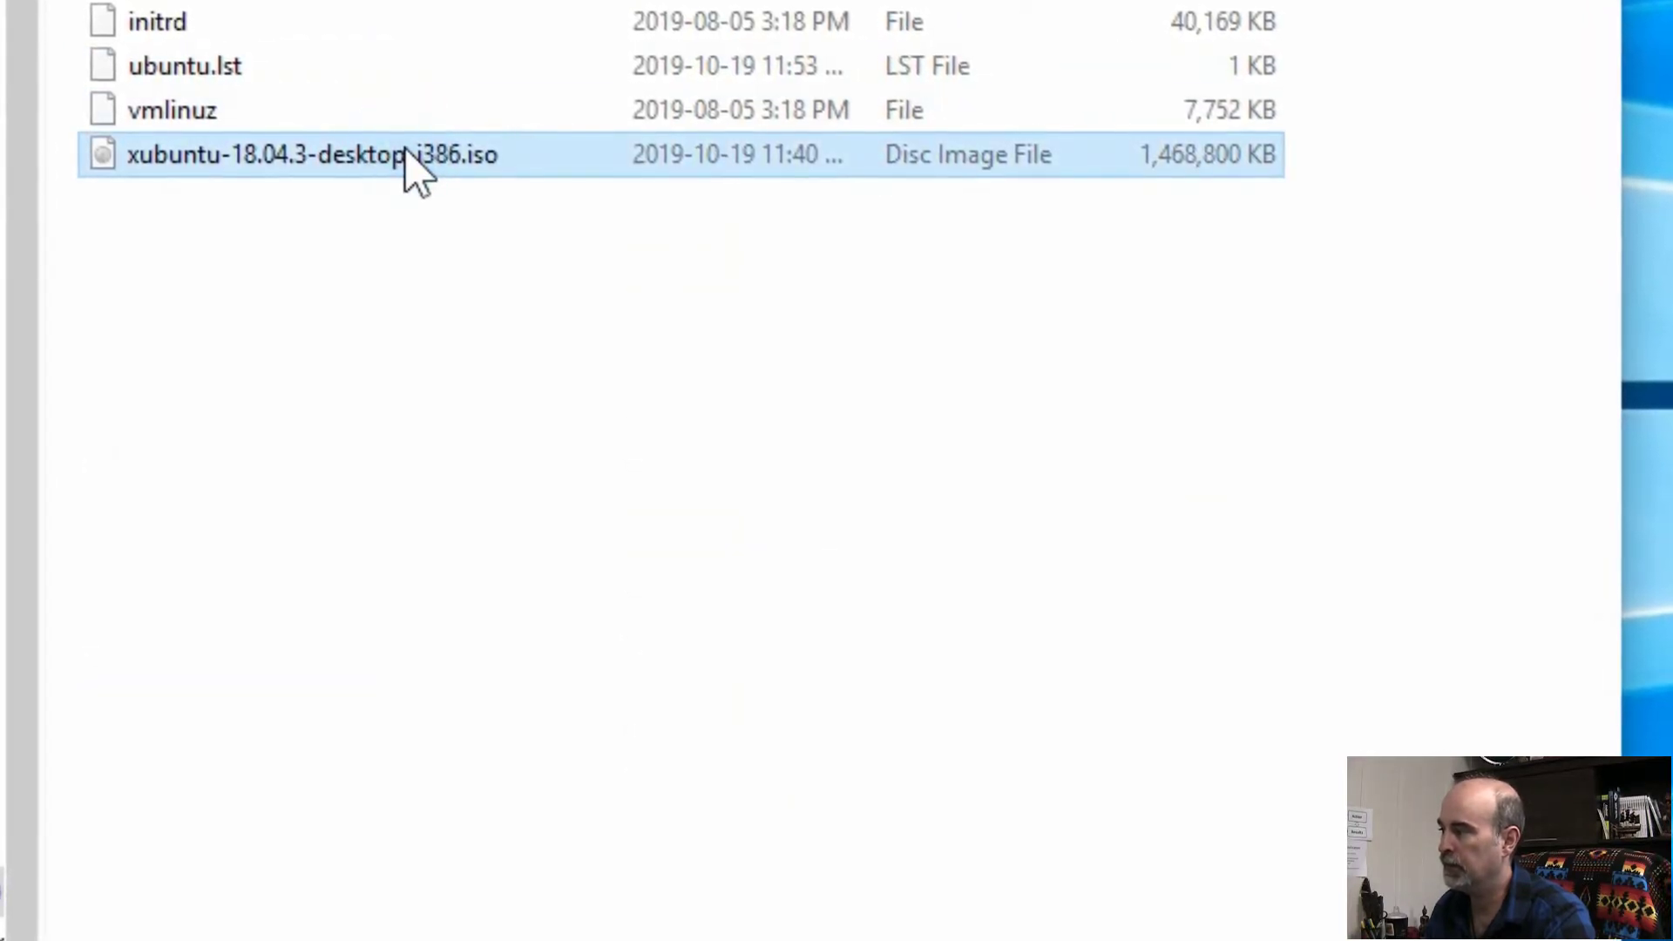